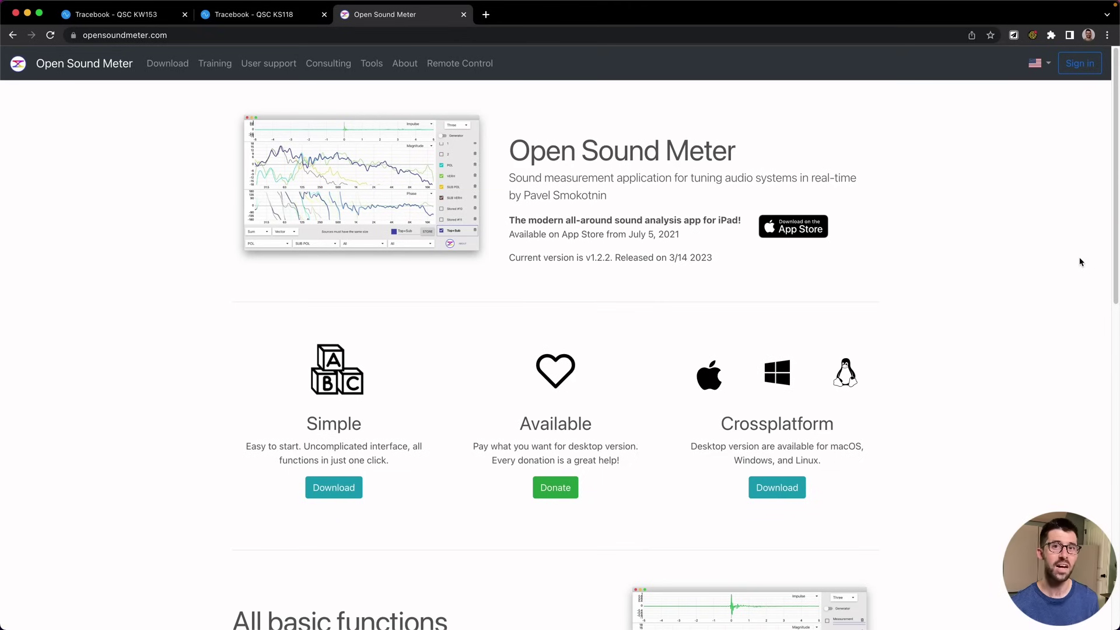
# - Scroll down the opensoundmeter.com page in the browser
pyautogui.scroll(-6, 1079, 260)
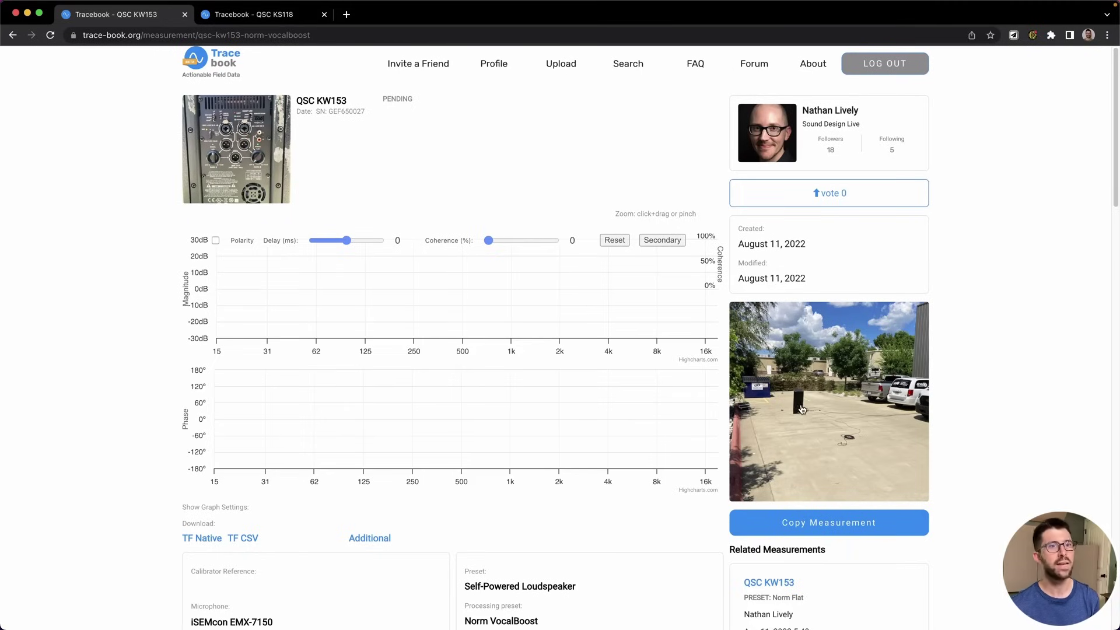
# - Look over the KW153 measurement page, then switch to the QSC KS118 tab
pyautogui.click(847, 437)
pyautogui.click(849, 436)
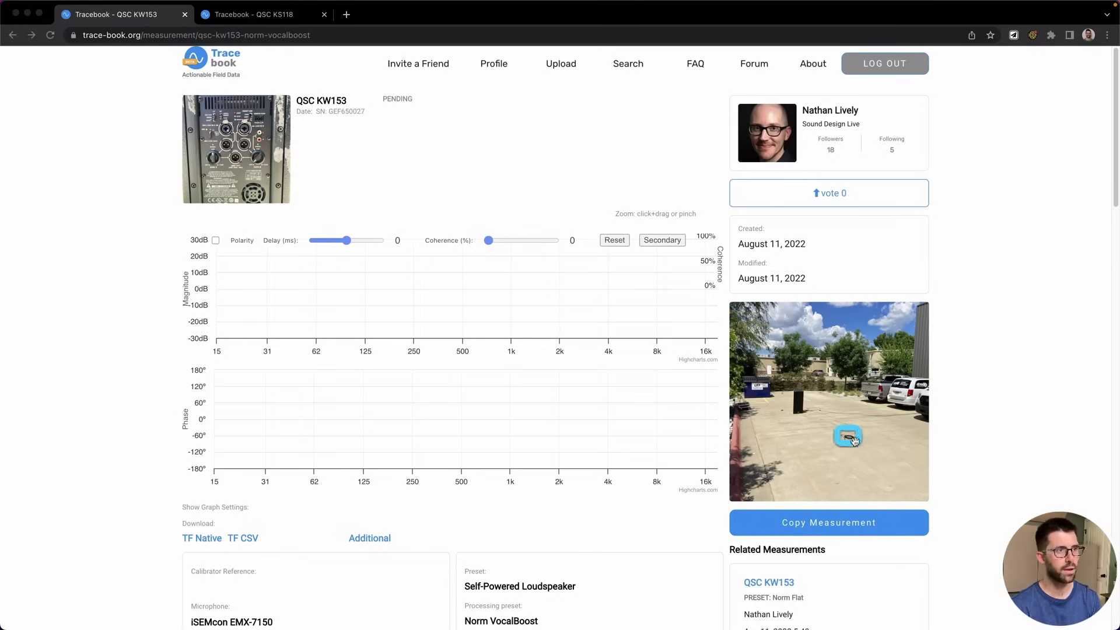
pyautogui.click(856, 444)
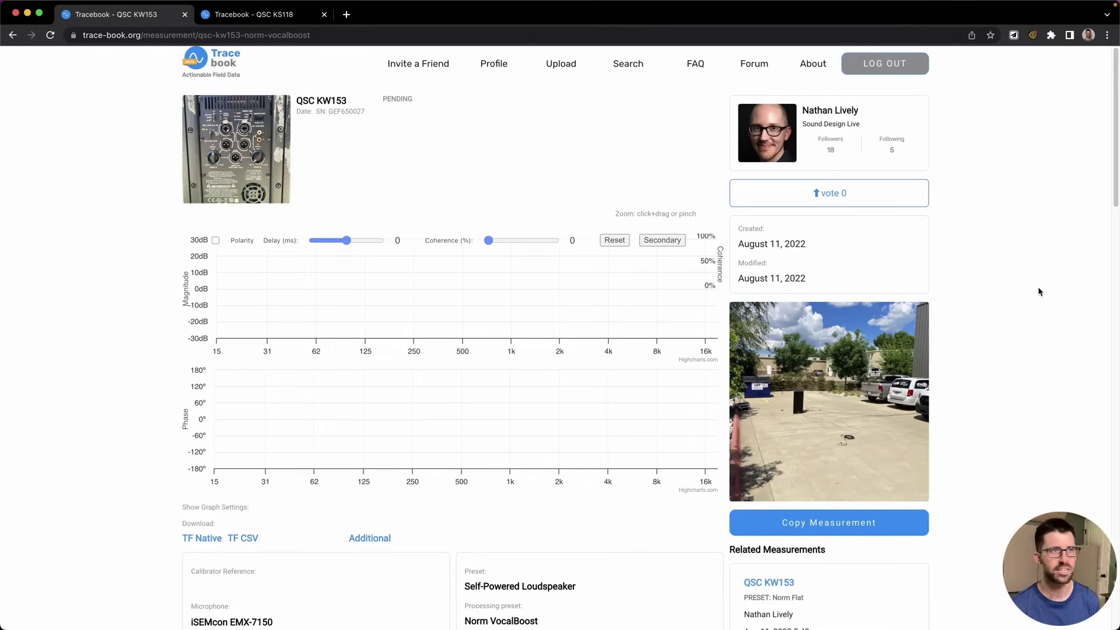
pyautogui.scroll(-5, 1038, 285)
pyautogui.scroll(5, 1036, 324)
pyautogui.scroll(-1, 1046, 438)
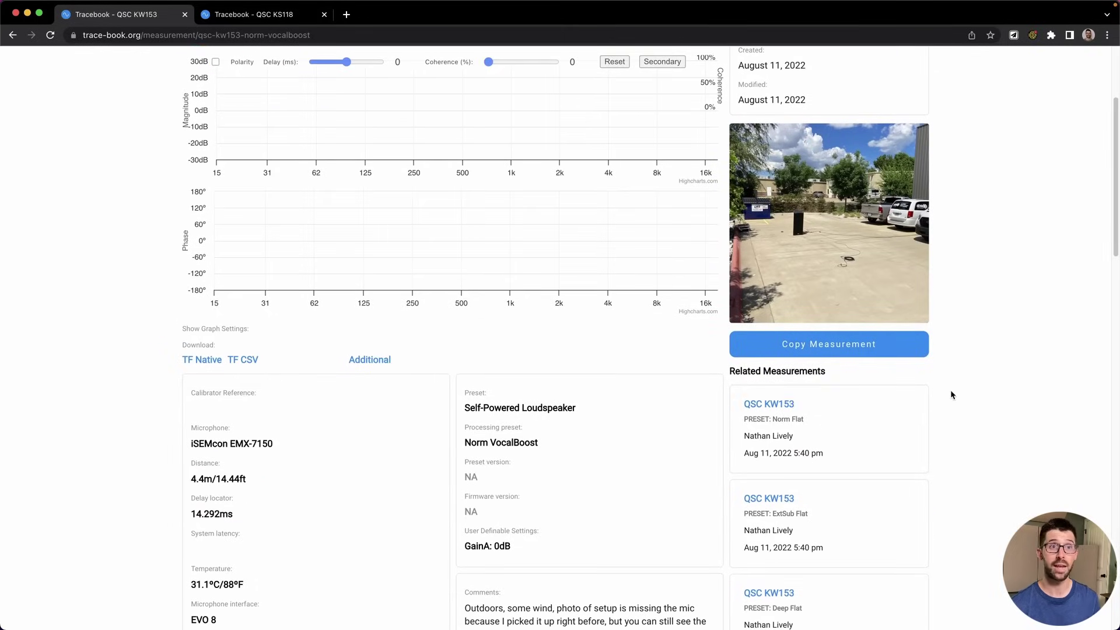
pyautogui.scroll(3, 983, 368)
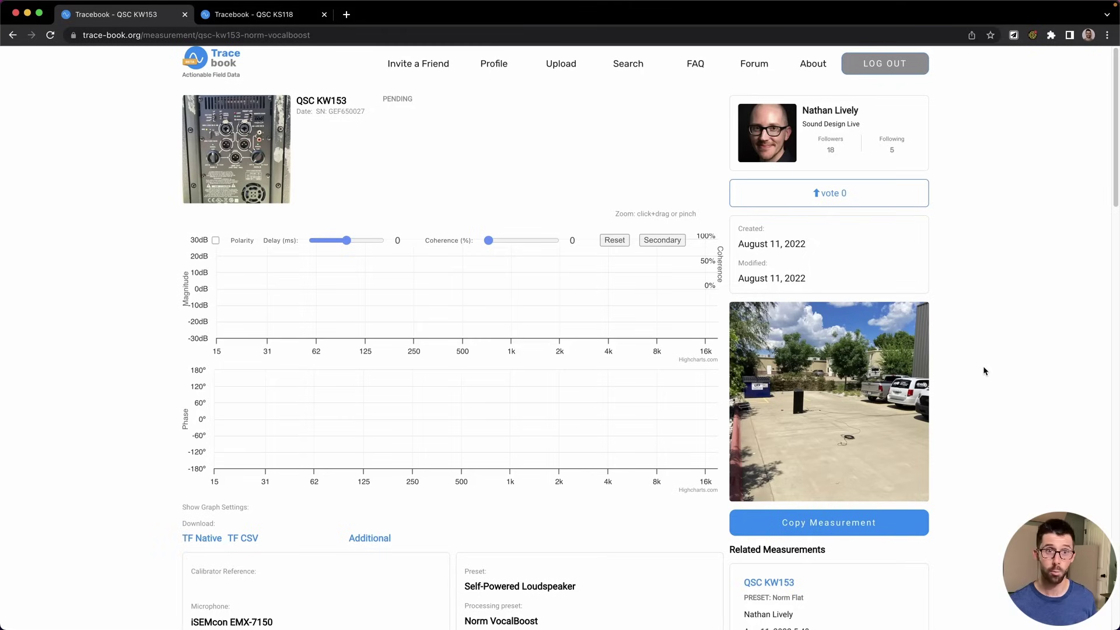
pyautogui.hotkey('ctrl', 'Tab')
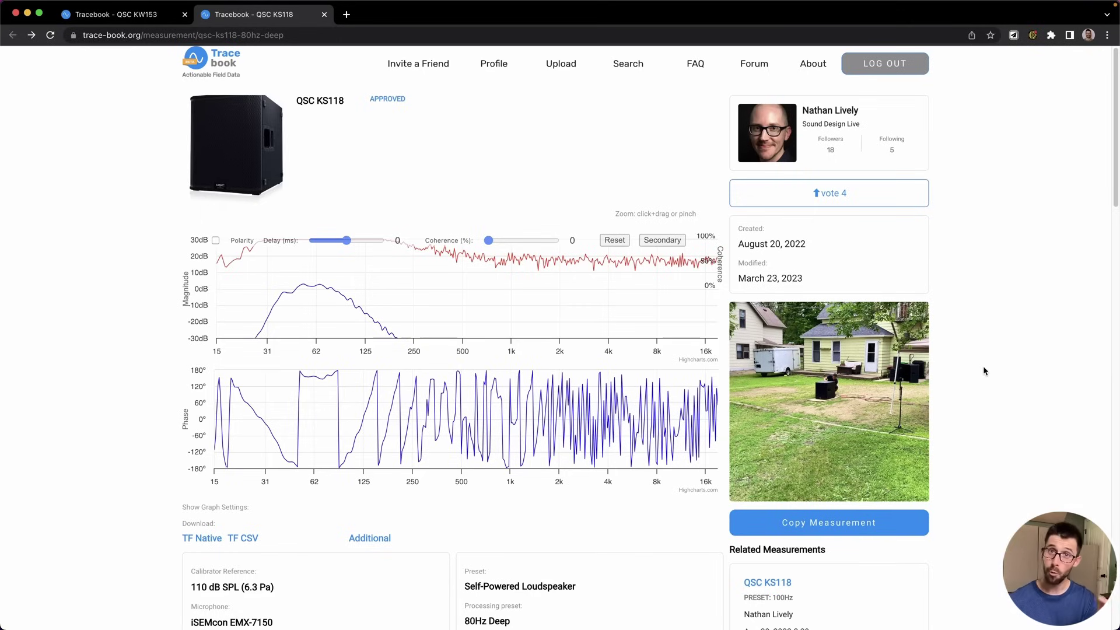
# - Scroll through the KS118 page, then return to the QSC KW153 measurement tab
pyautogui.scroll(-3, 983, 369)
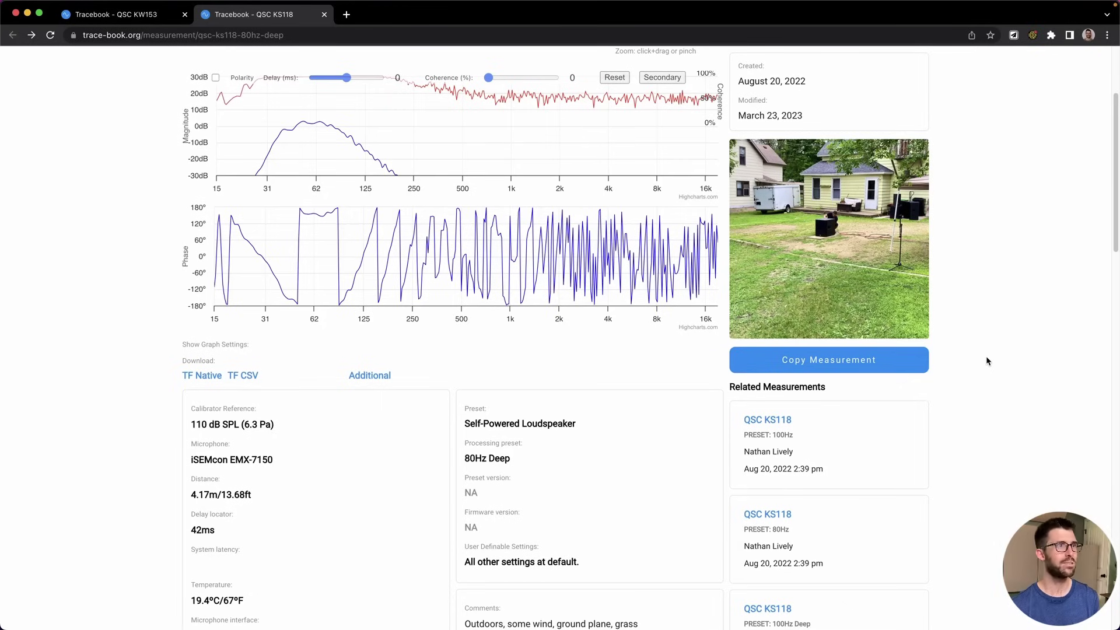
pyautogui.scroll(5, 986, 357)
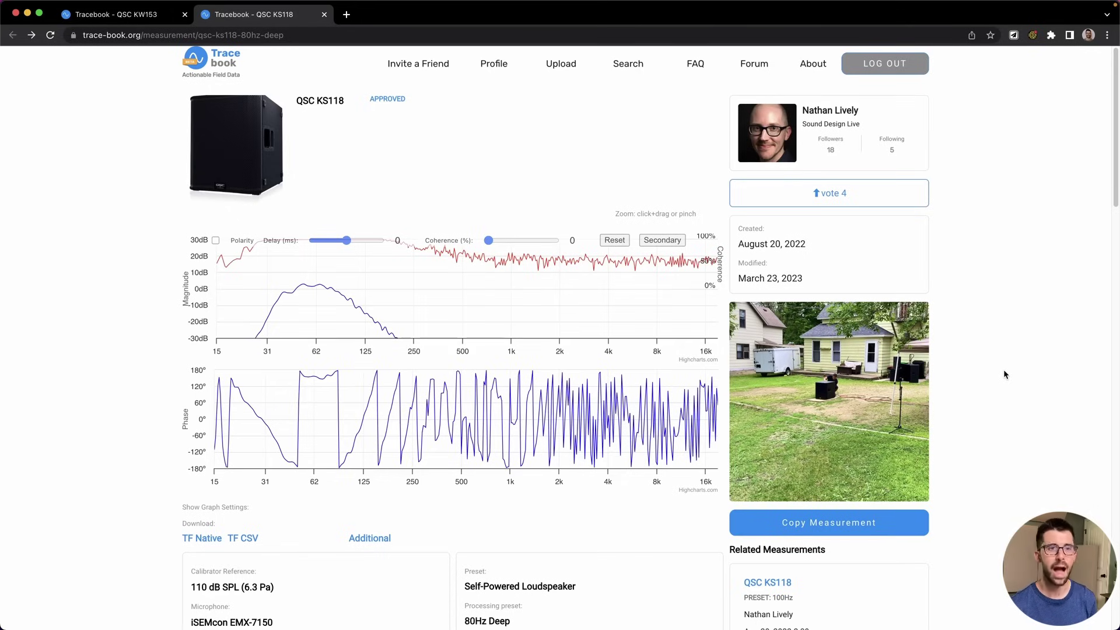
pyautogui.click(116, 14)
pyautogui.click(118, 299)
# - Check the link options of the KW153 TF CSV download, then dismiss them
pyautogui.scroll(-5, 122, 298)
pyautogui.rightClick(245, 324)
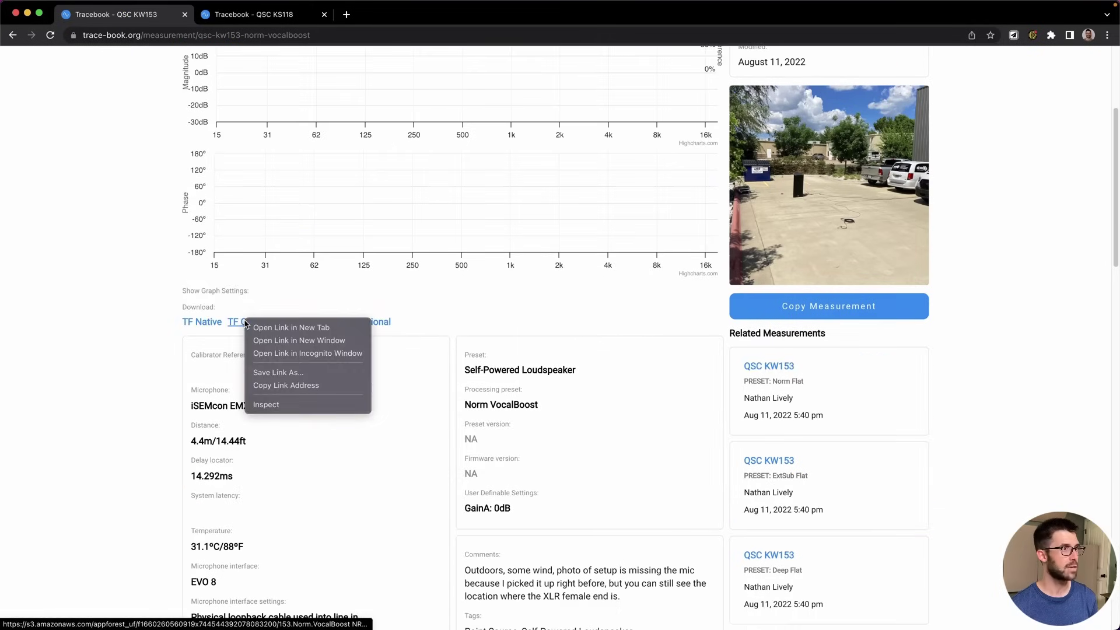
pyautogui.click(130, 302)
pyautogui.scroll(5, 131, 302)
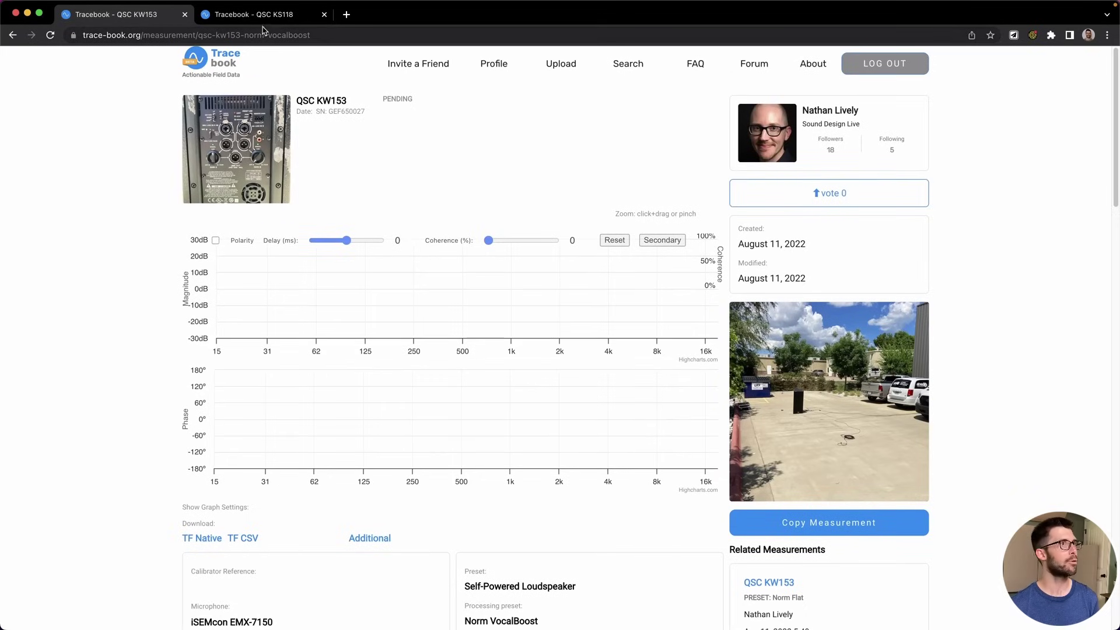
pyautogui.moveTo(311, 617)
pyautogui.click(200, 606)
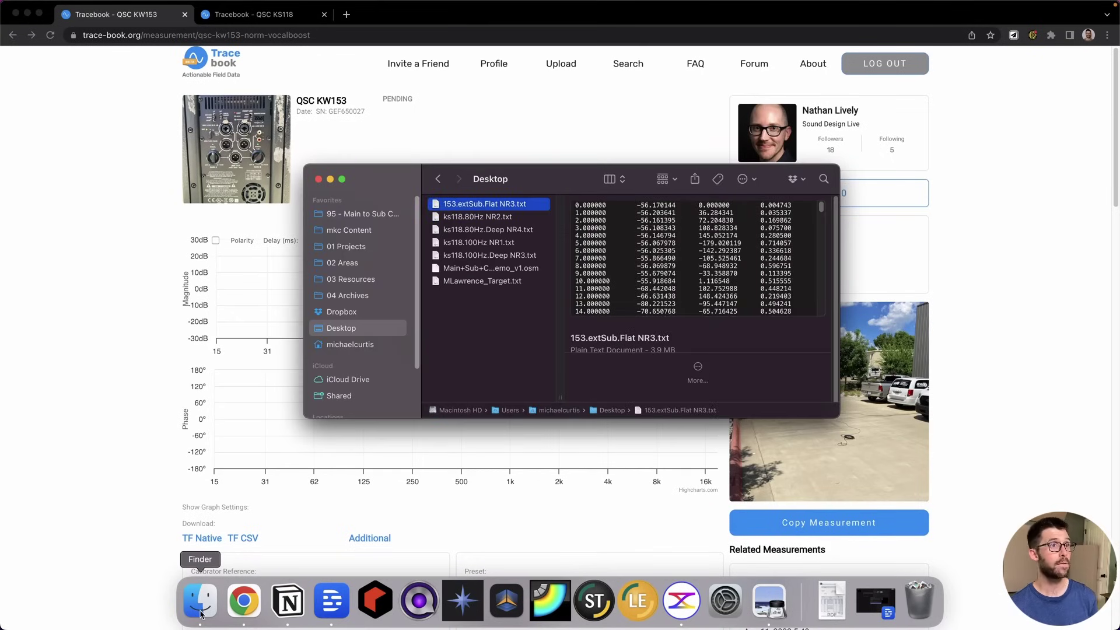
pyautogui.press('Down')
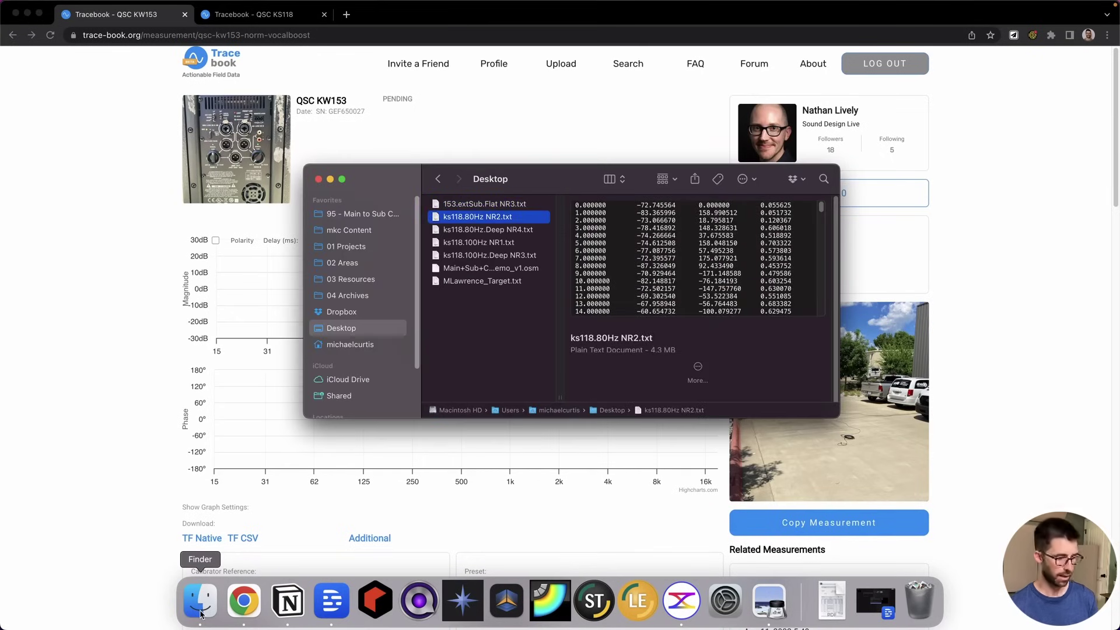
pyautogui.keyDown('shift'); pyautogui.click(461, 256); pyautogui.keyUp('shift')
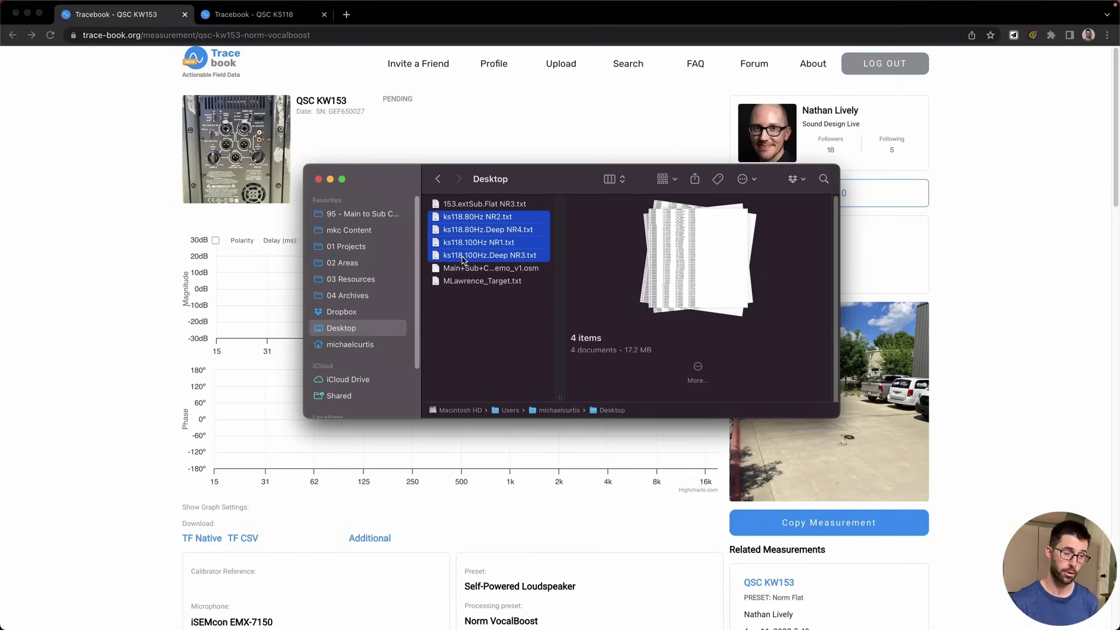
pyautogui.press('Down')
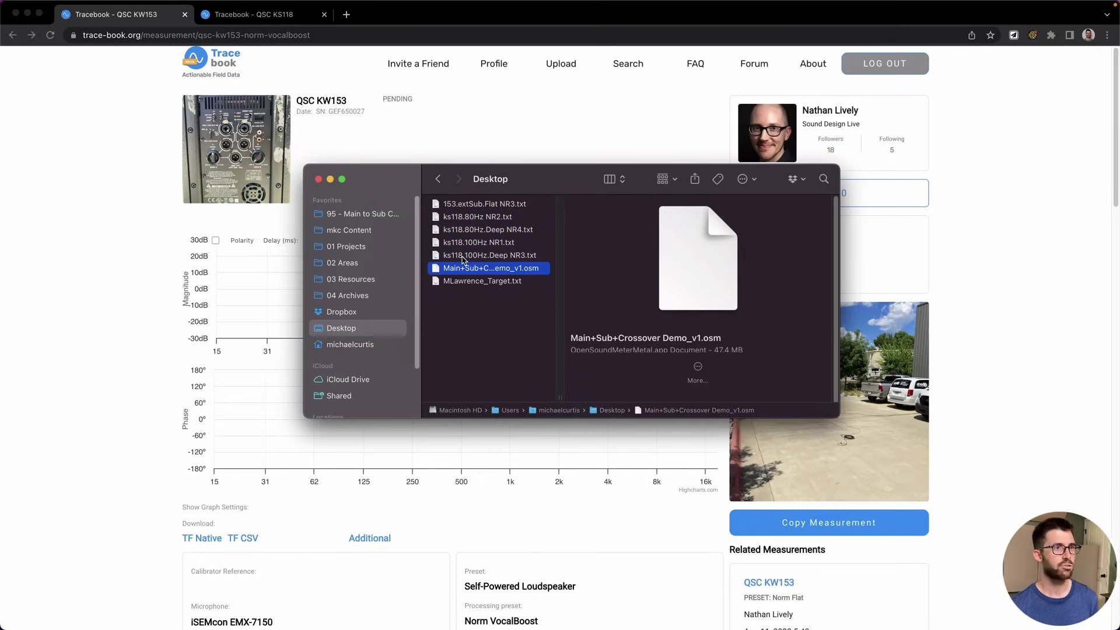
pyautogui.press('Down')
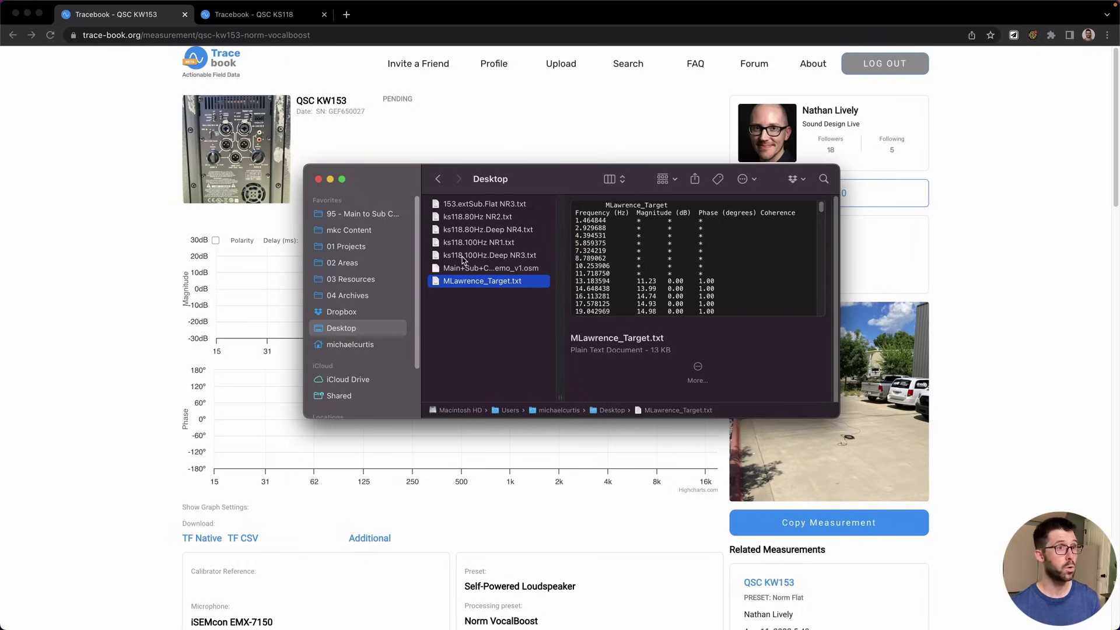
pyautogui.press('Up')
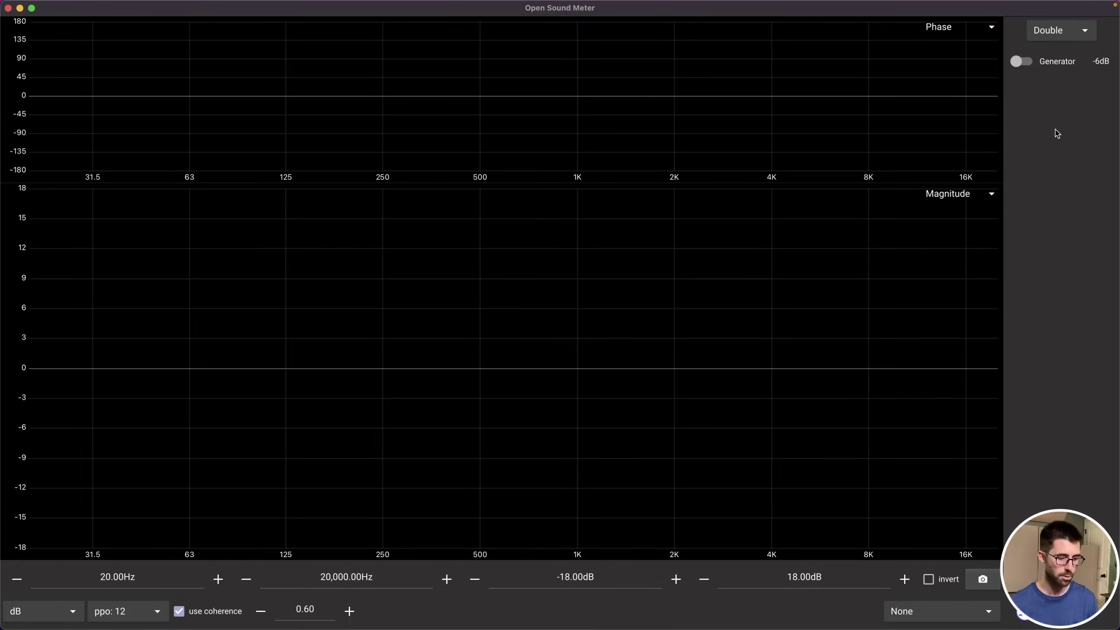
# - Import 153.extSub.Flat NR3.txt, ks118.80Hz NR2.txt and ks118.80Hz.Deep NR4.txt as traces
pyautogui.press('super+o')
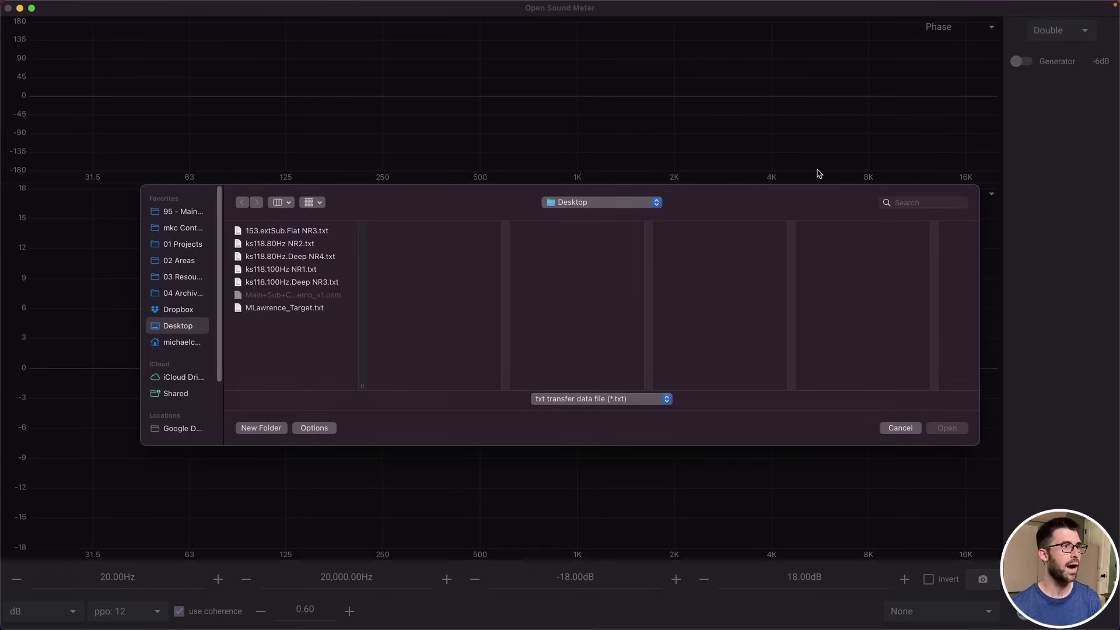
pyautogui.press('Return')
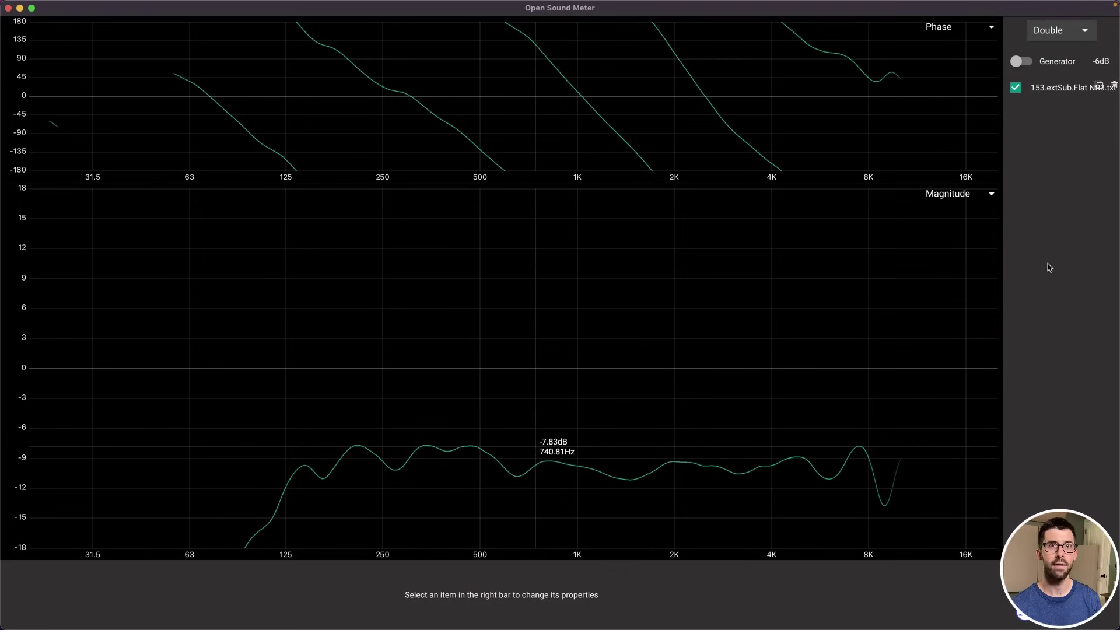
pyautogui.press('super+o')
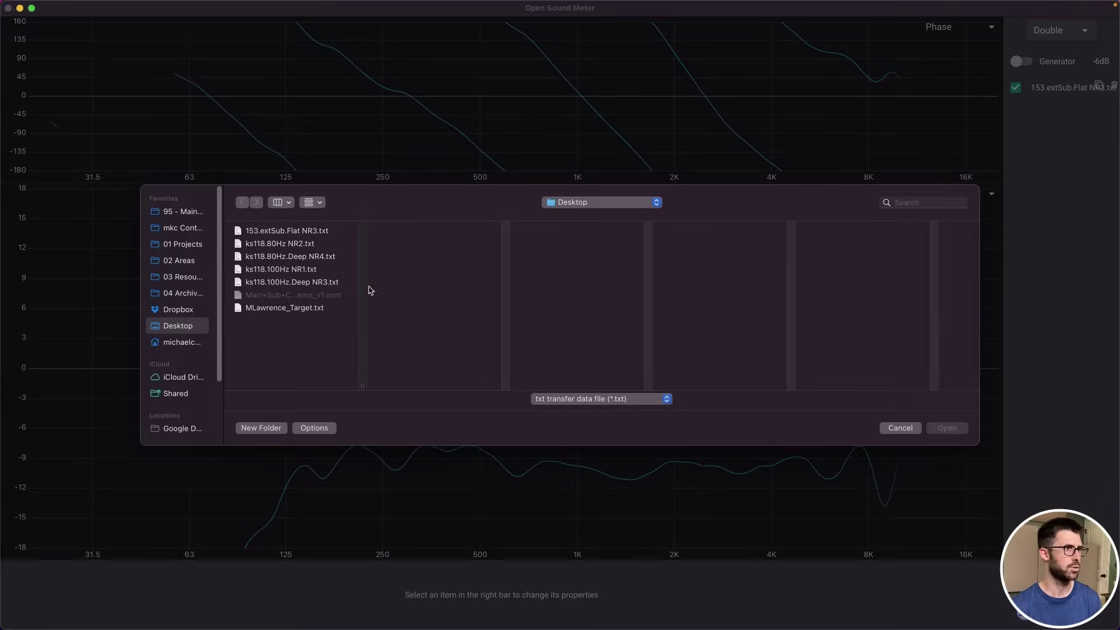
pyautogui.doubleClick(308, 243)
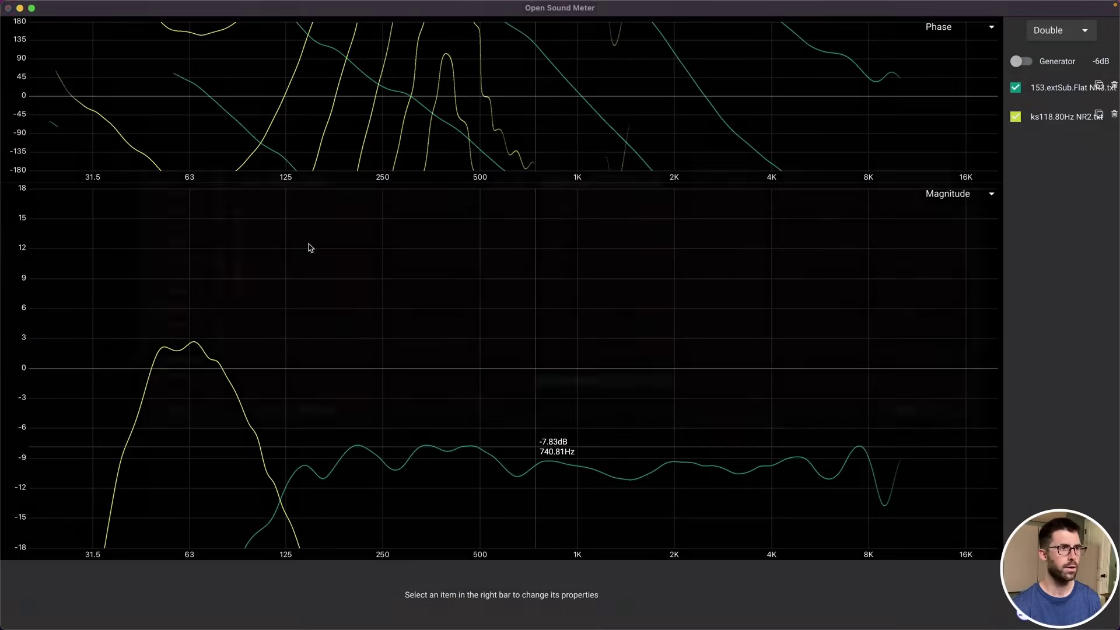
pyautogui.press('super+o')
pyautogui.click(288, 255)
pyautogui.doubleClick(287, 252)
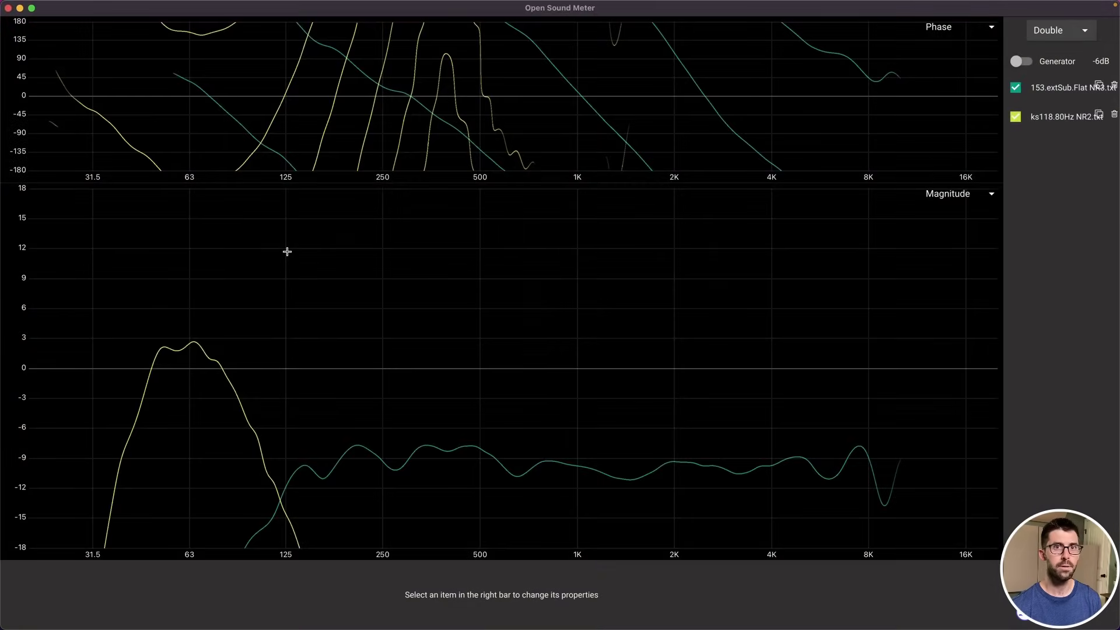
pyautogui.press('super+o')
pyautogui.click(293, 271)
pyautogui.doubleClick(292, 270)
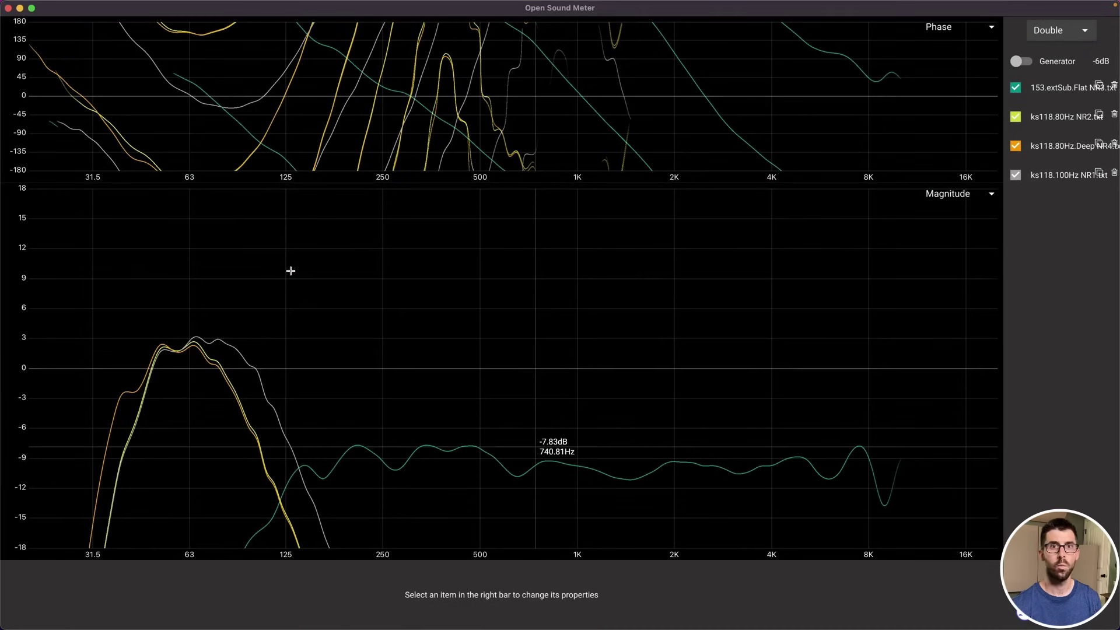
pyautogui.press('super+o')
pyautogui.click(291, 271)
pyautogui.doubleClick(290, 272)
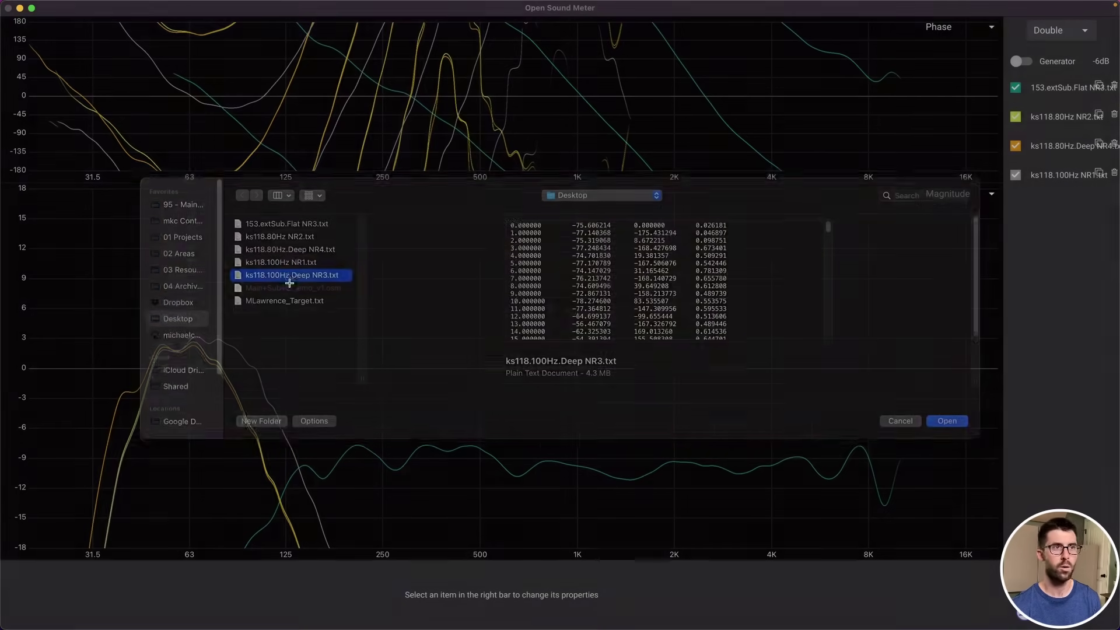
pyautogui.press('super+o')
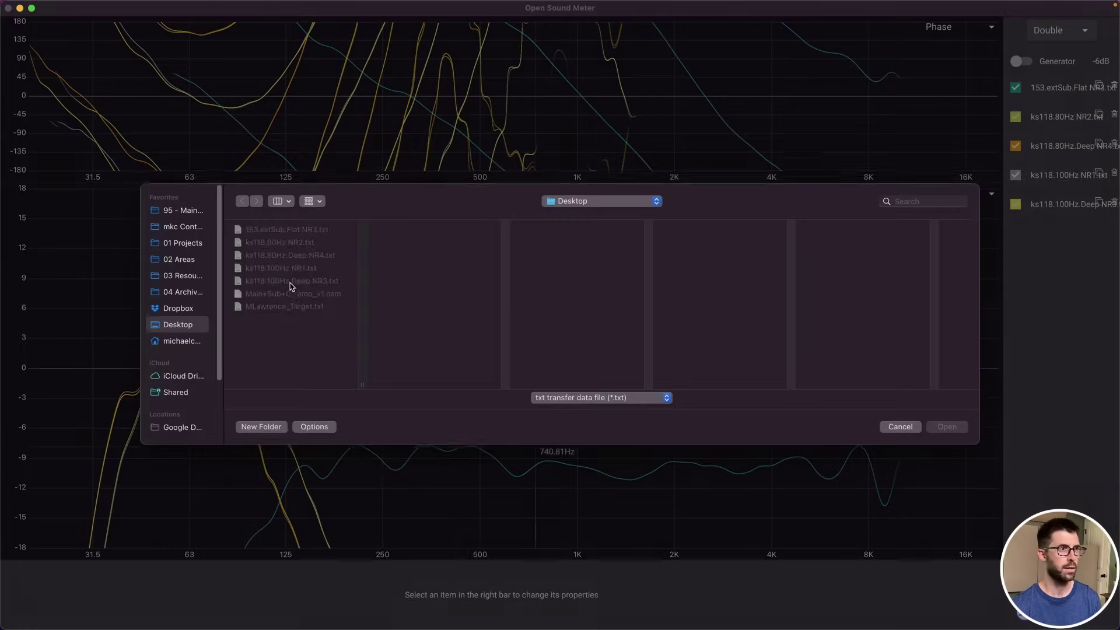
pyautogui.click(293, 308)
pyautogui.doubleClick(294, 308)
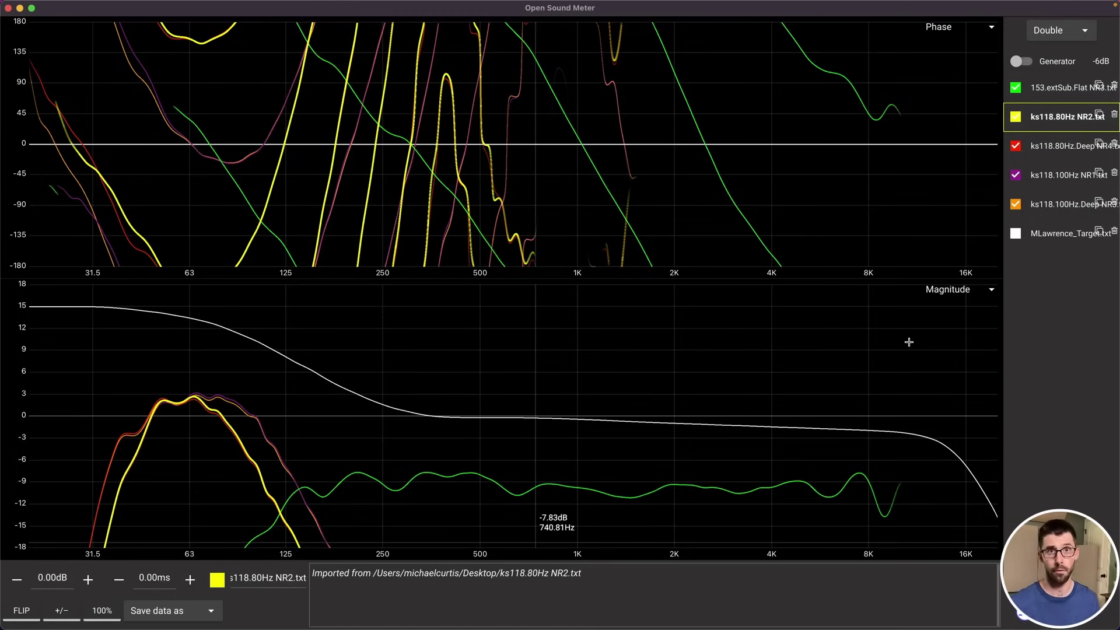
pyautogui.click(1060, 93)
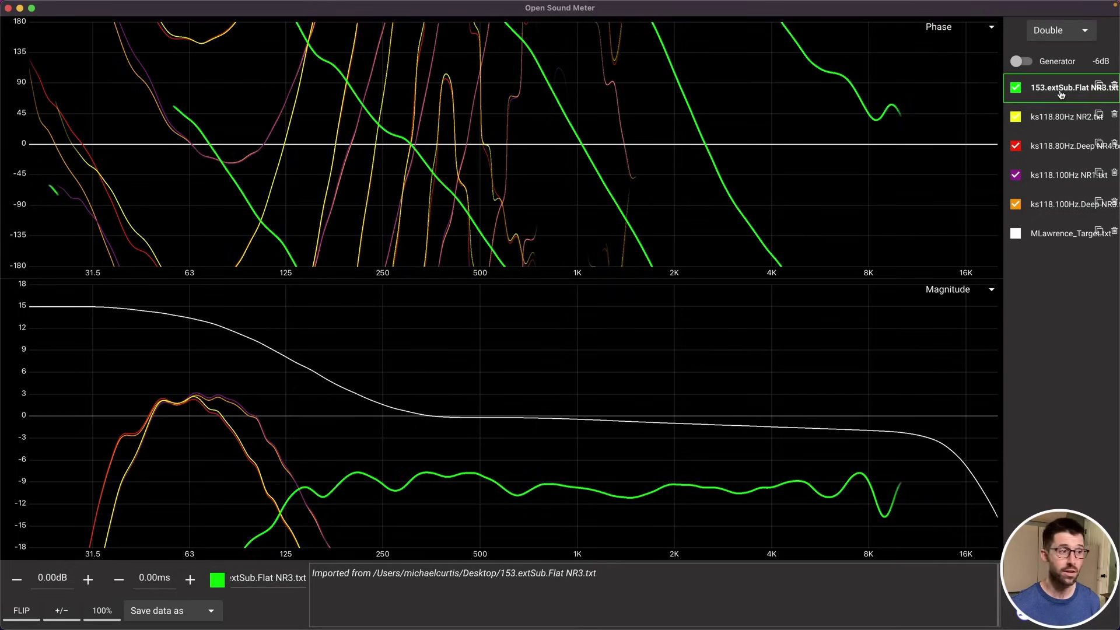
pyautogui.click(58, 579)
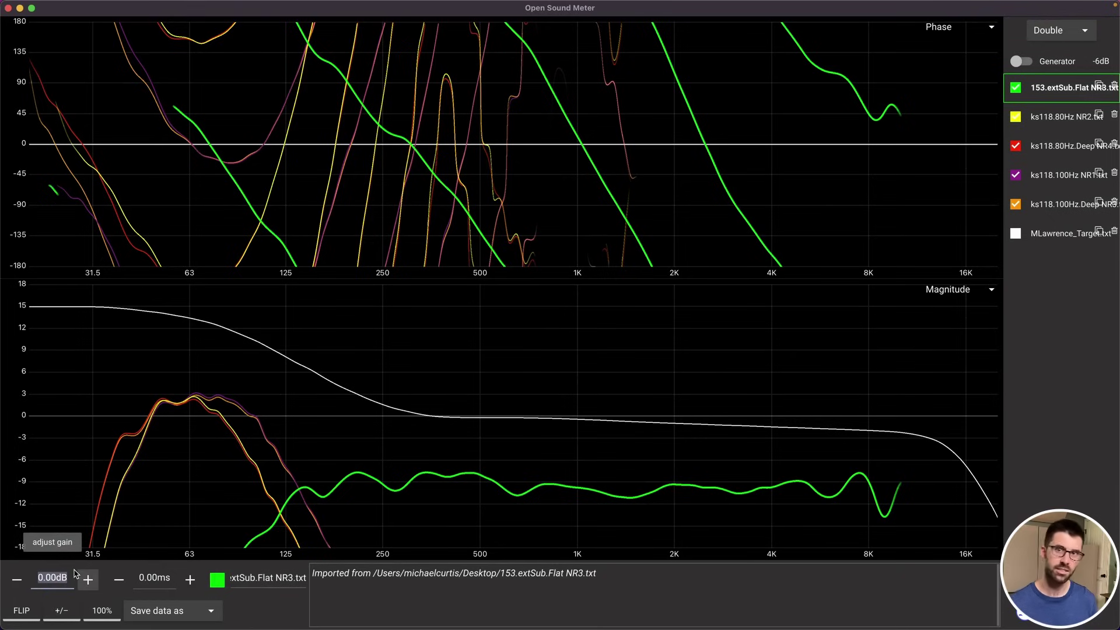
pyautogui.write('9')
pyautogui.press('Return')
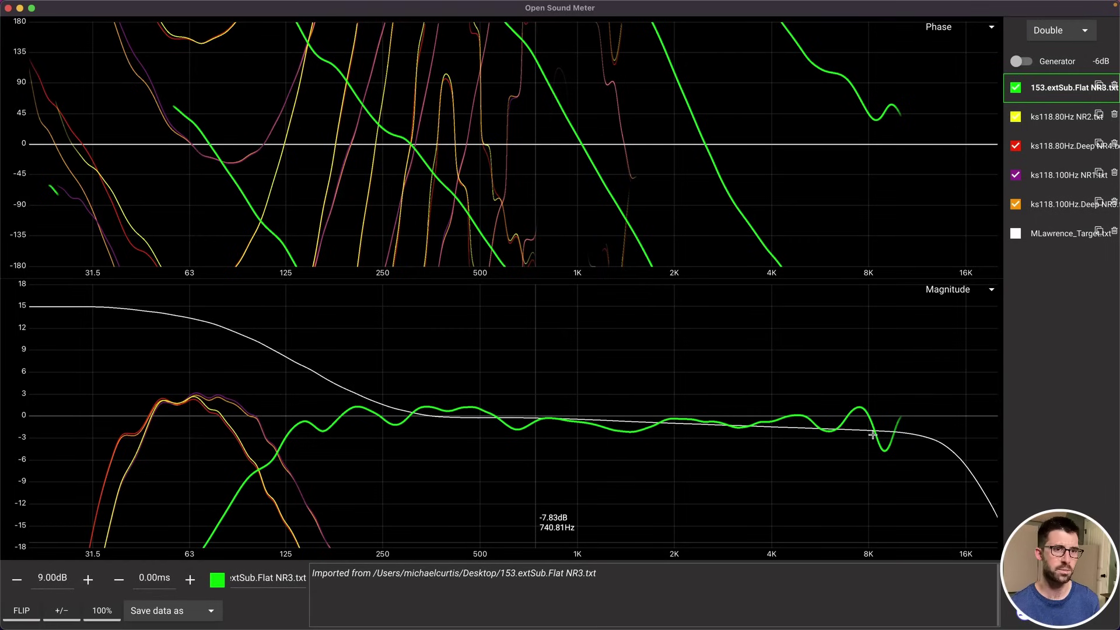
pyautogui.moveTo(724, 373); pyautogui.dragTo(915, 460)
pyautogui.click(914, 458)
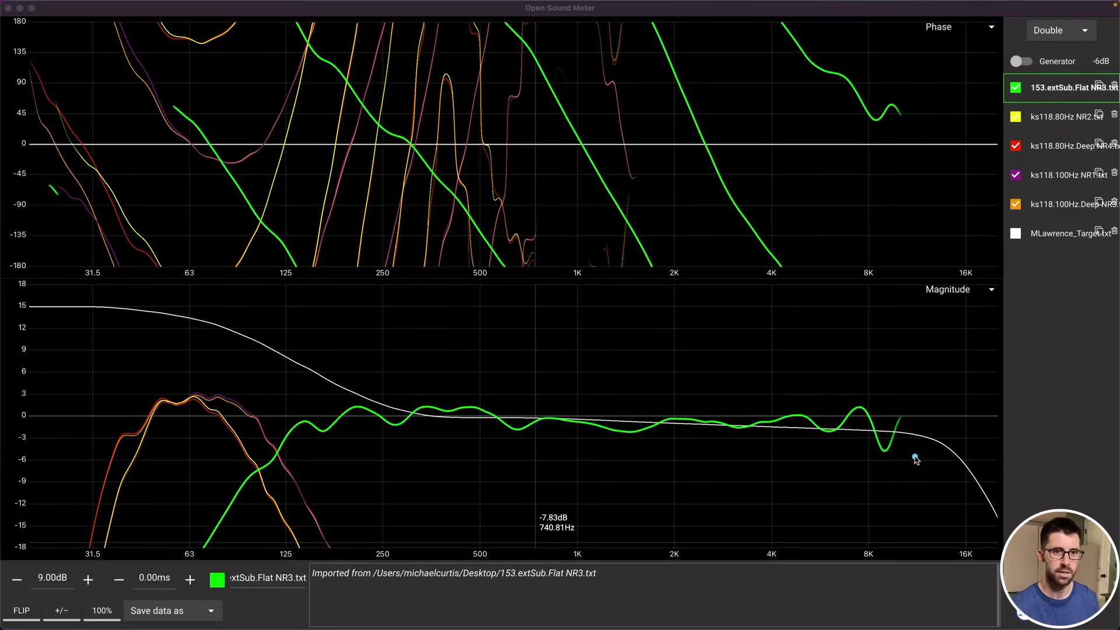
pyautogui.press('Escape')
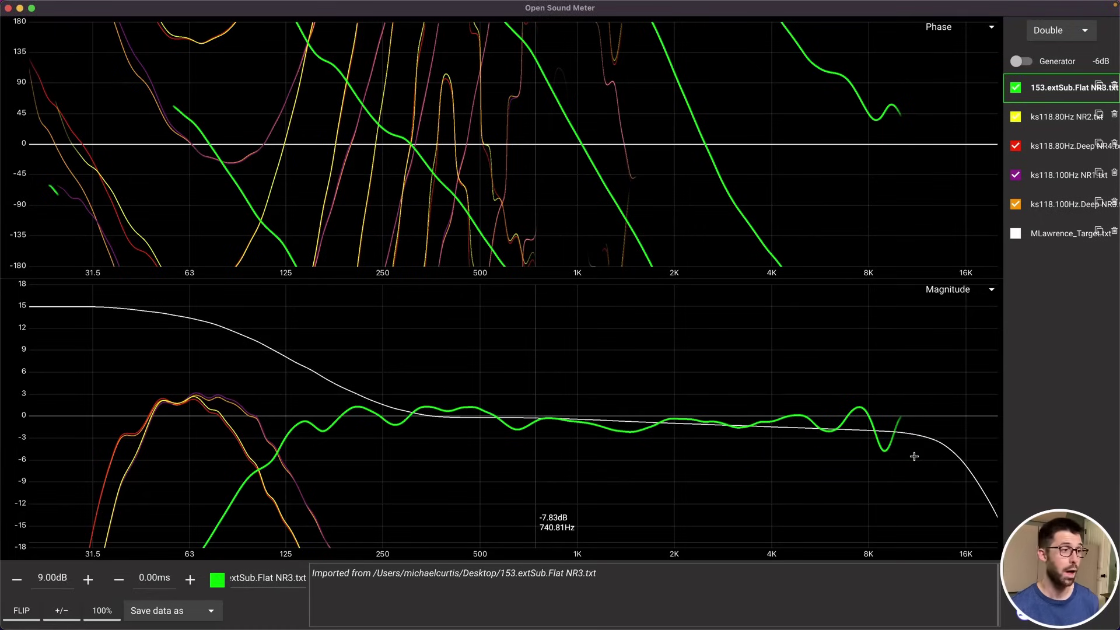
# - Give the ks118.80Hz NR2 and ks118.80Hz.Deep NR4 traces 10 dB gain
pyautogui.click(1044, 117)
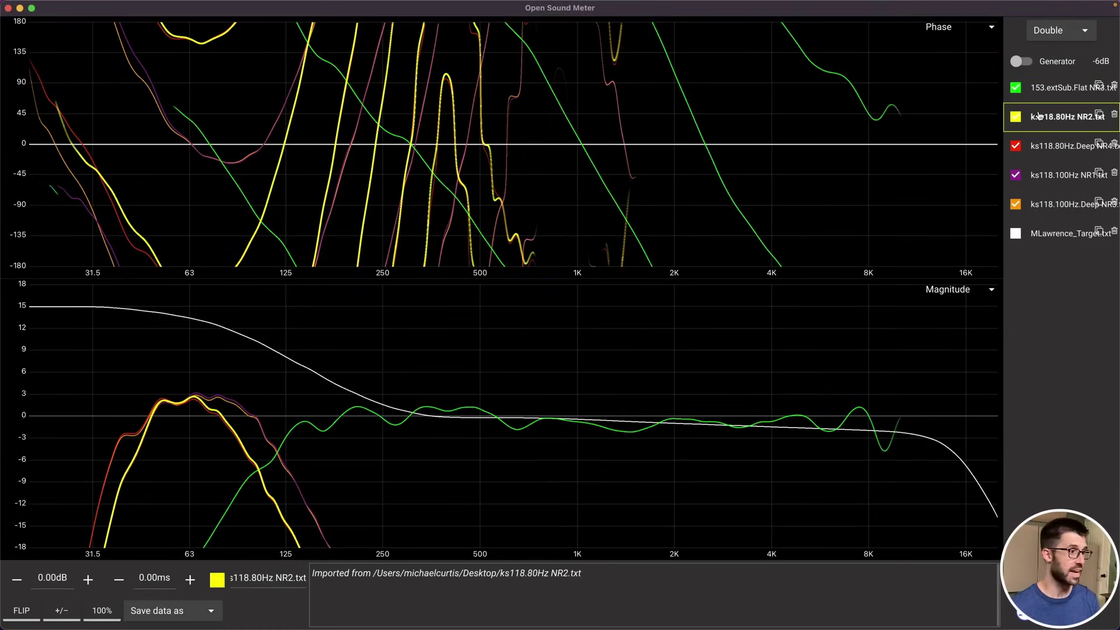
pyautogui.click(54, 576)
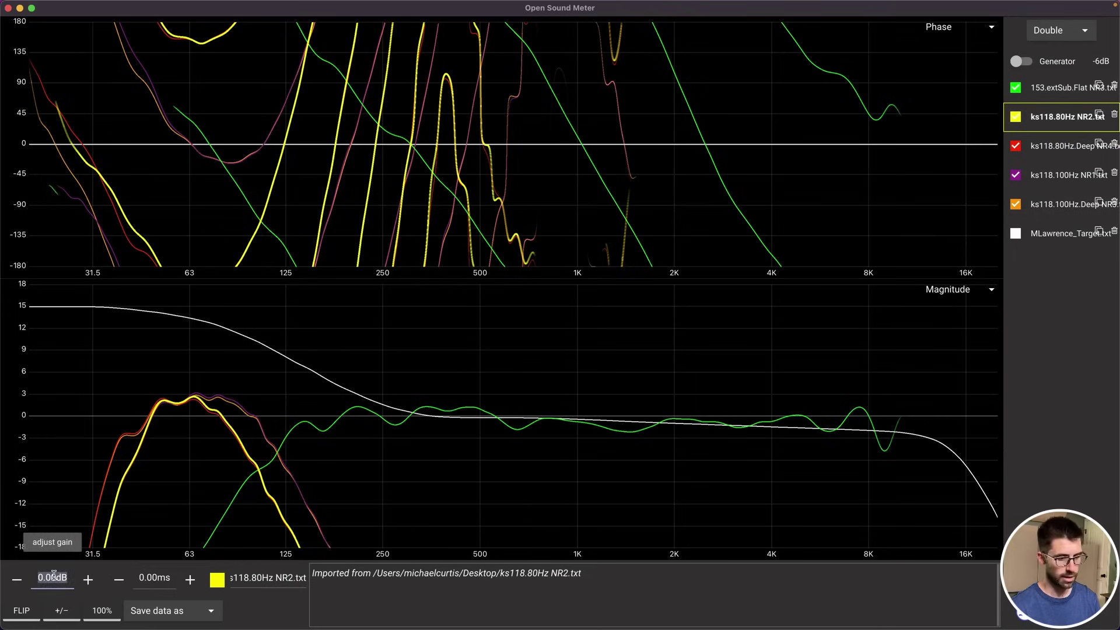
pyautogui.write('10')
pyautogui.press('Return')
pyautogui.click(54, 575)
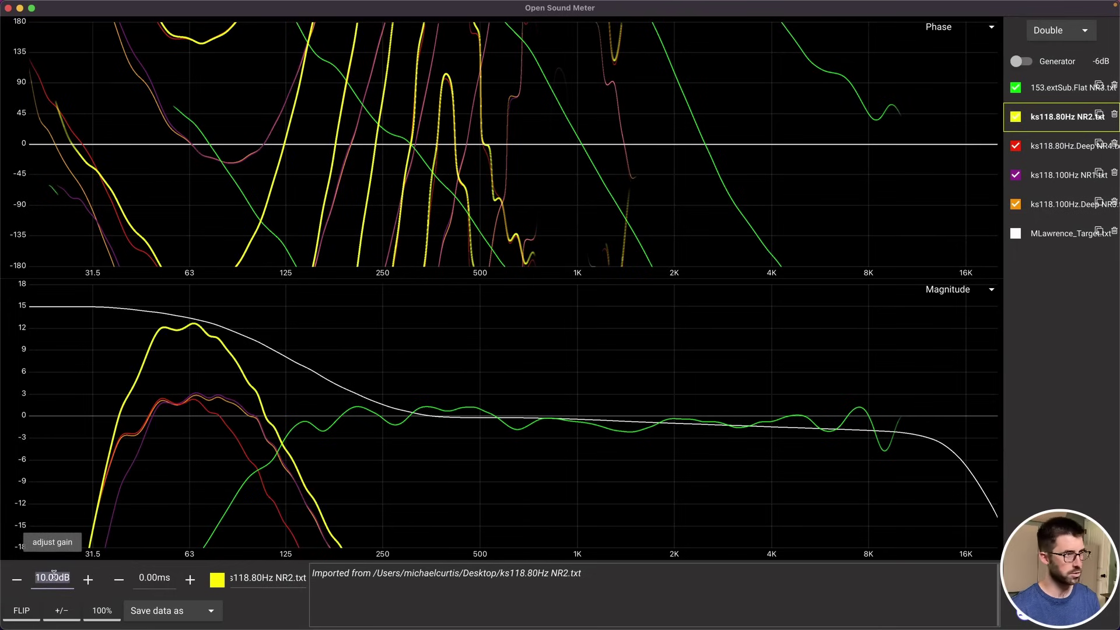
pyautogui.click(1050, 145)
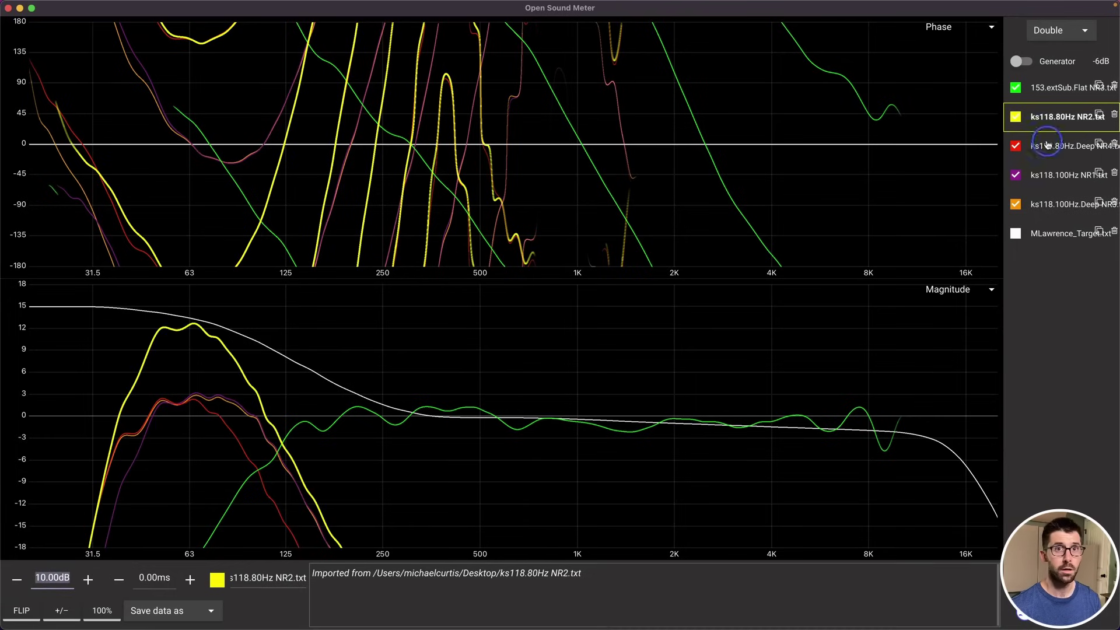
pyautogui.click(55, 579)
pyautogui.write('10')
pyautogui.press('Return')
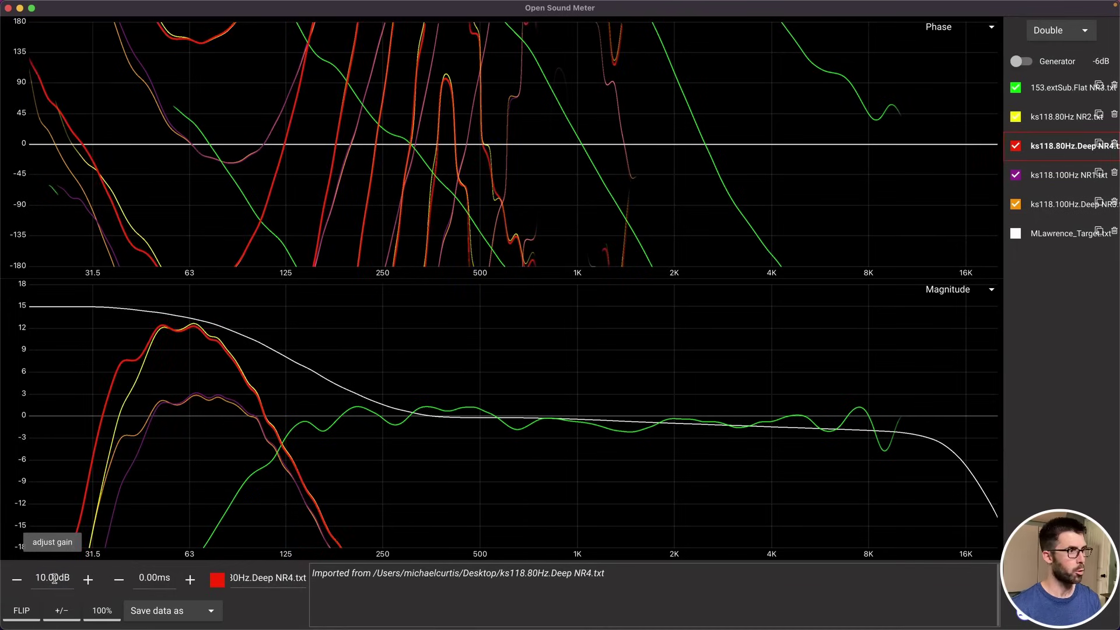
# - Give the ks118.100Hz NR1 and ks118.100Hz.Deep NR3 traces 10 dB gain
pyautogui.click(1039, 177)
pyautogui.click(58, 576)
pyautogui.write('10')
pyautogui.press('Return')
pyautogui.click(1062, 205)
pyautogui.click(50, 577)
pyautogui.write('10')
pyautogui.press('Return')
pyautogui.click(535, 416)
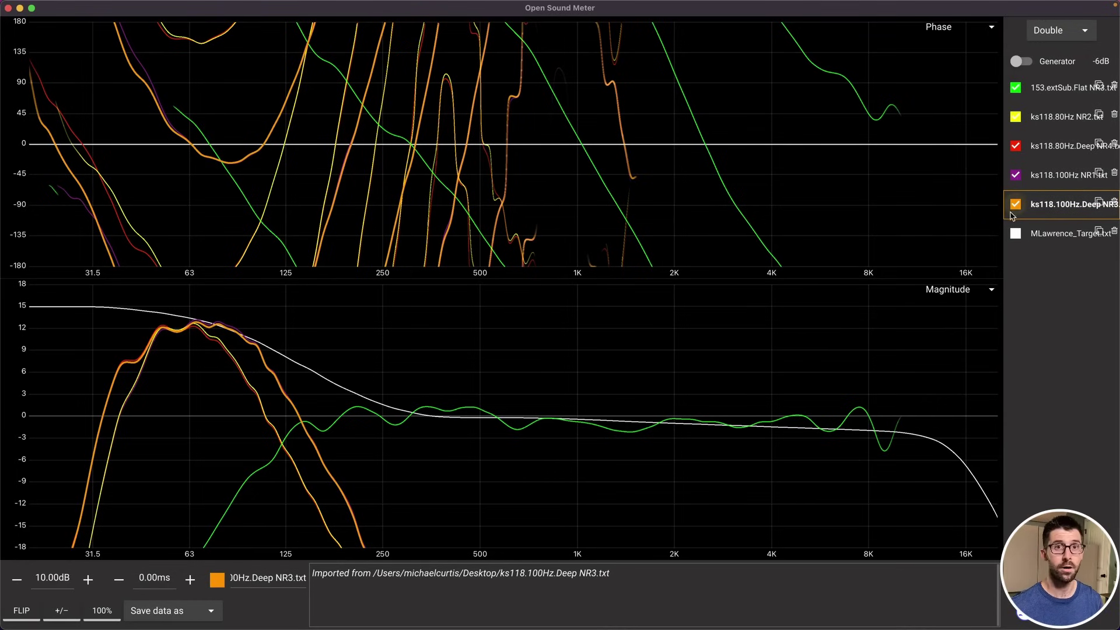
# - Hide both ks118.100Hz traces and mark a region around the target curve
pyautogui.click(1015, 204)
pyautogui.click(1016, 175)
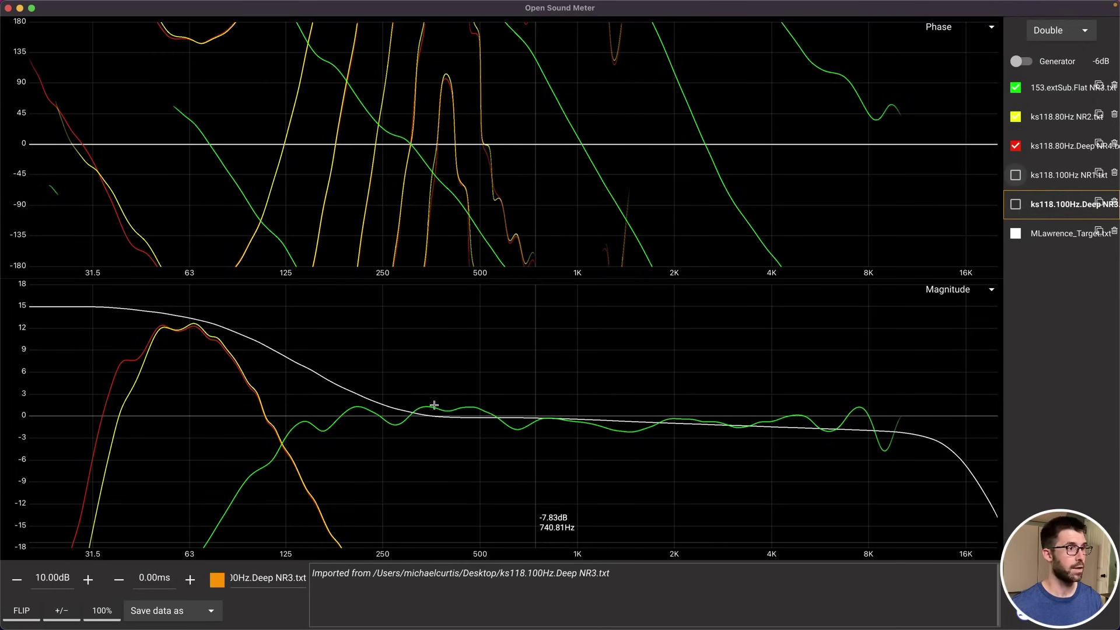
pyautogui.click(228, 323)
pyautogui.moveTo(228, 324); pyautogui.dragTo(354, 434)
pyautogui.click(328, 398)
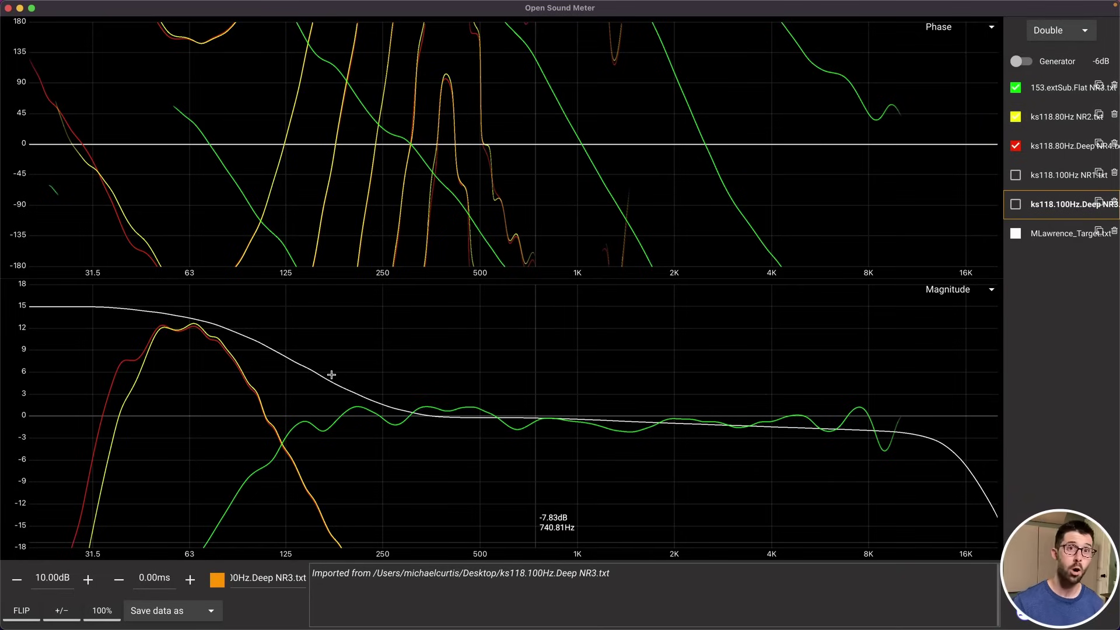
# - Hide both ks118.80Hz traces and show only ks118.100Hz.Deep NR3 among the subs
pyautogui.click(1015, 117)
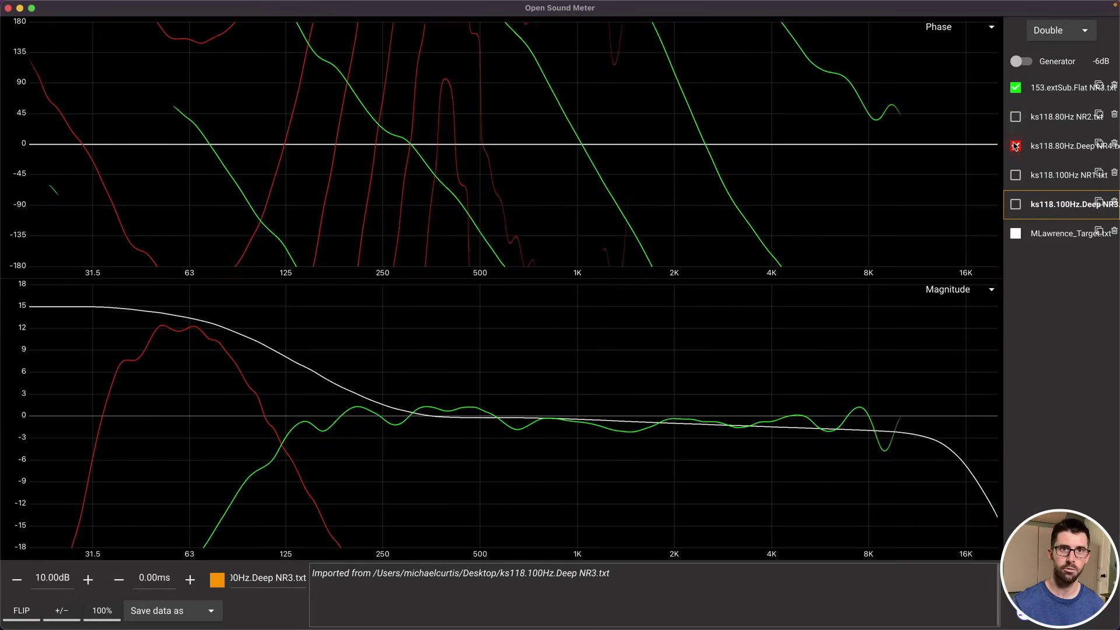
pyautogui.click(1016, 145)
pyautogui.click(1015, 175)
pyautogui.click(1015, 204)
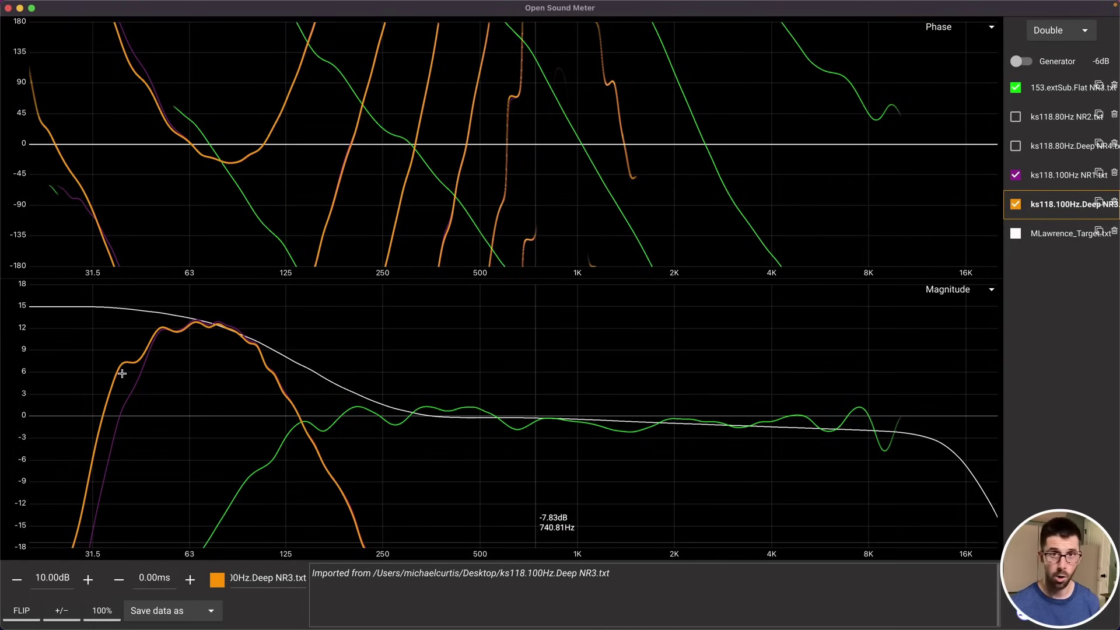
pyautogui.click(1015, 175)
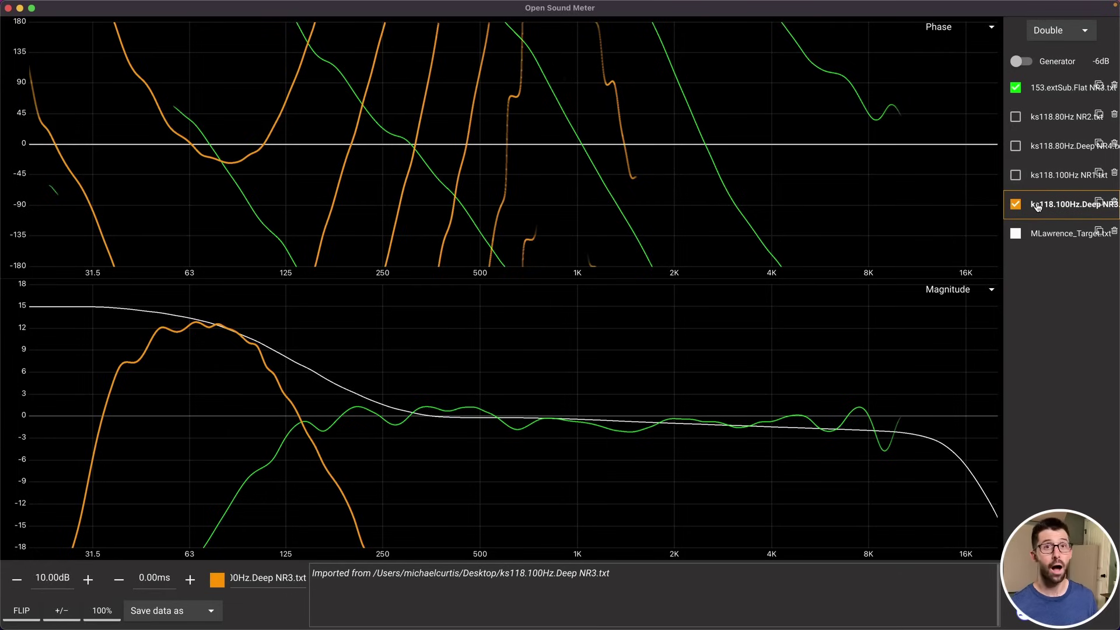
pyautogui.click(1059, 88)
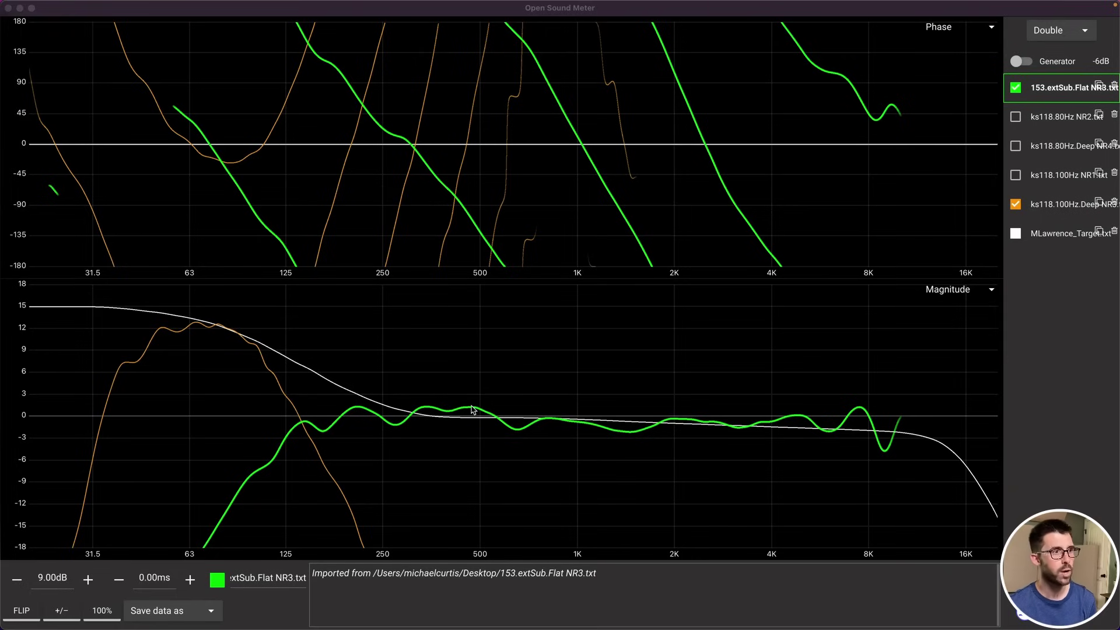
# - Set the KW153 main gain to 19 dB and inspect its sub crossing near 118 Hz
pyautogui.click(1056, 91)
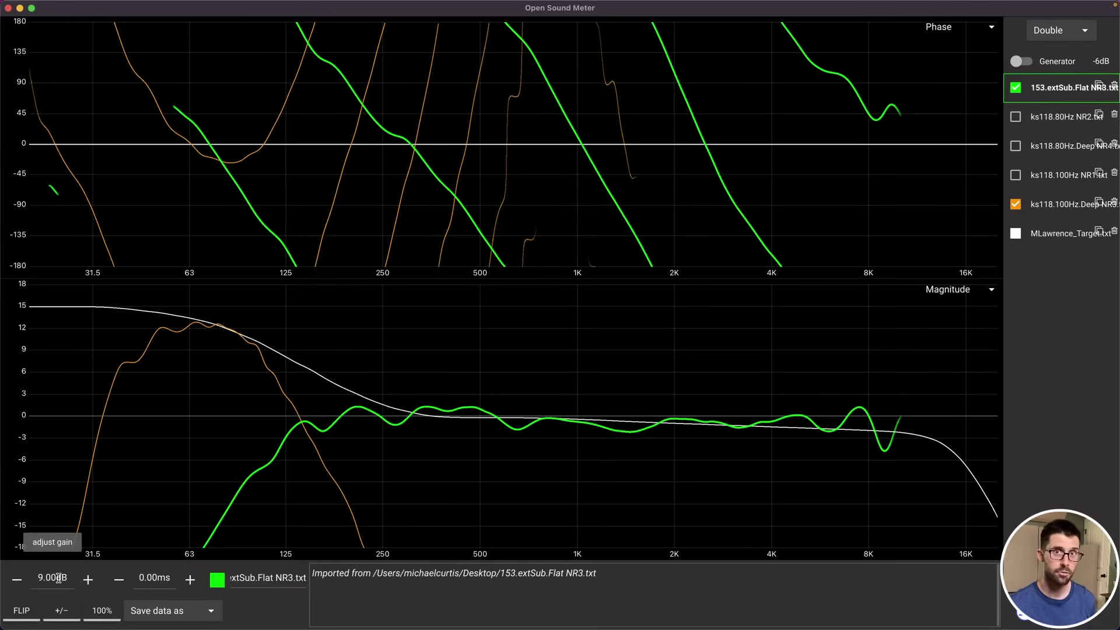
pyautogui.click(58, 578)
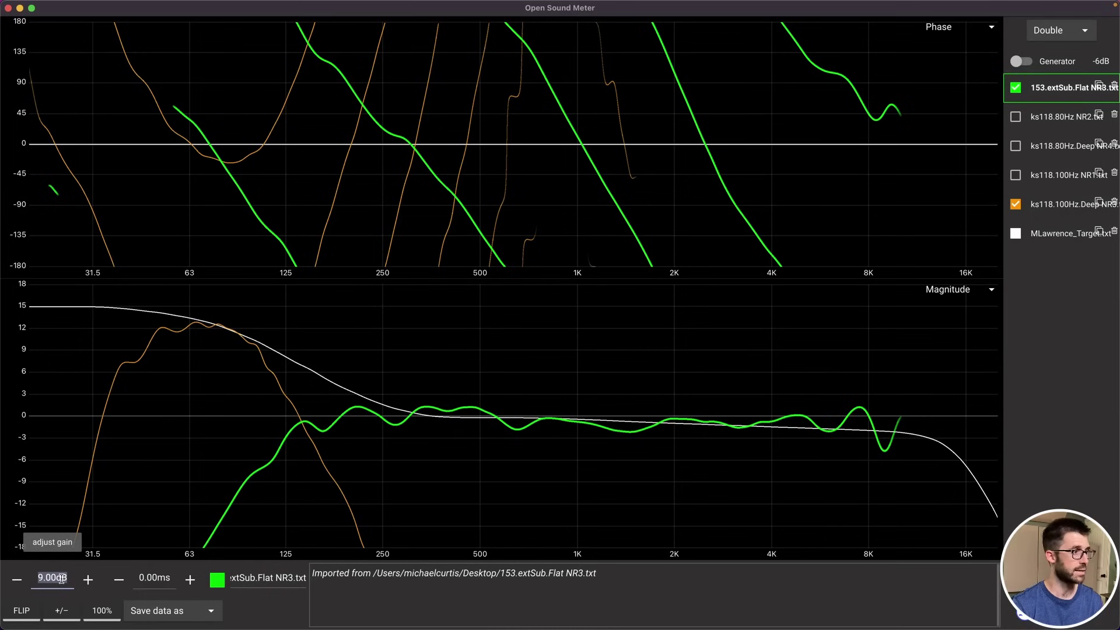
pyautogui.write('19')
pyautogui.press('Return')
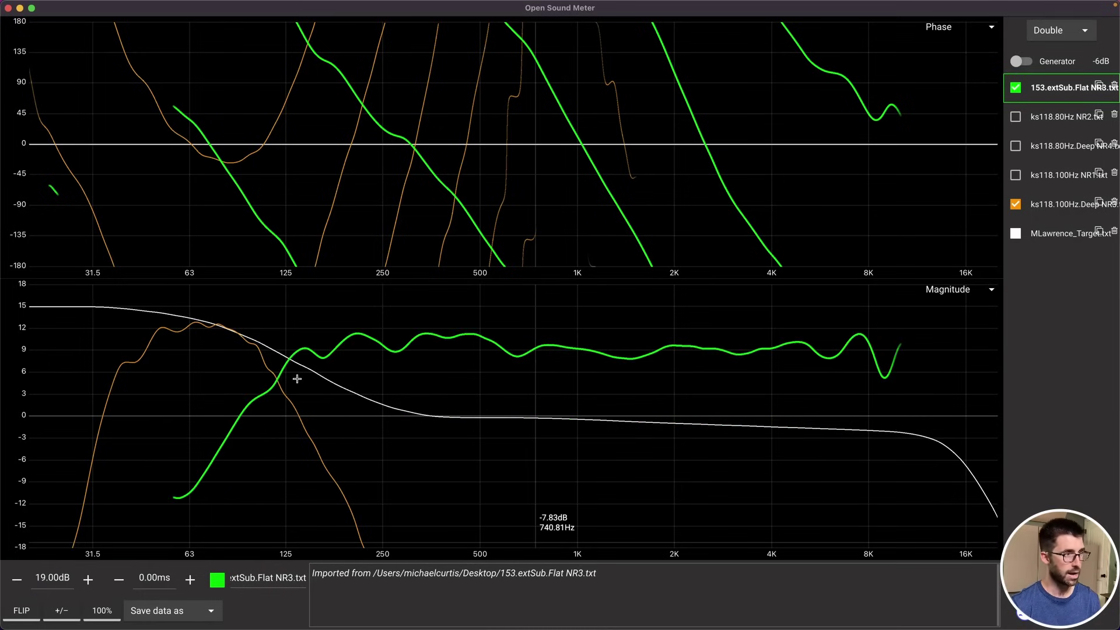
pyautogui.click(264, 368)
pyautogui.click(276, 378)
pyautogui.click(277, 379)
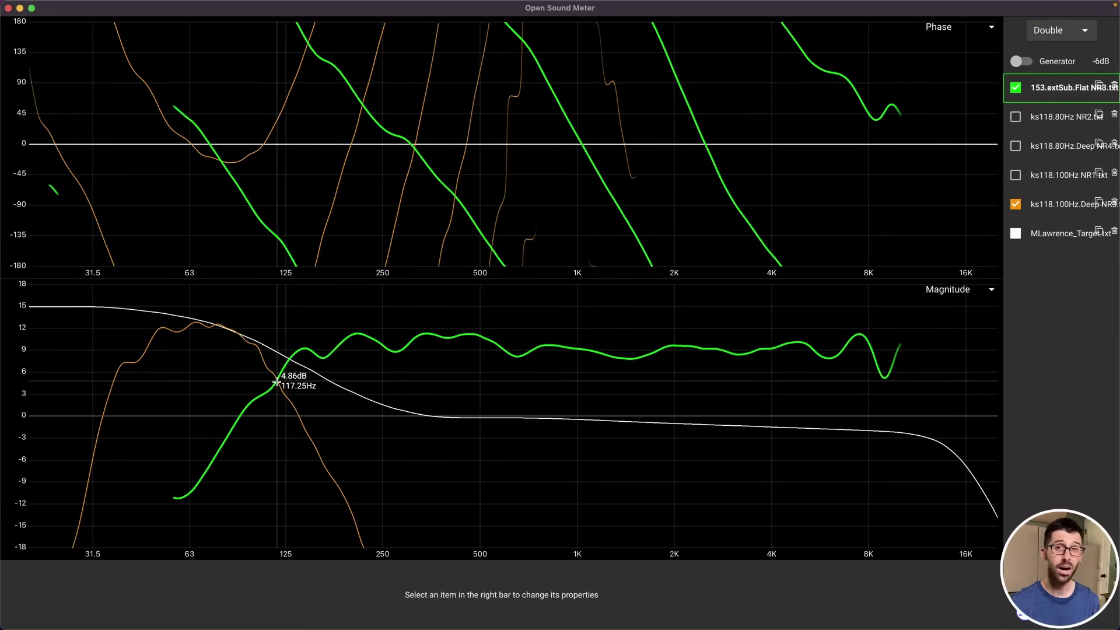
# - Change the crossover note's Lower Bounds to 117 Hz
pyautogui.press('super+shift+n')
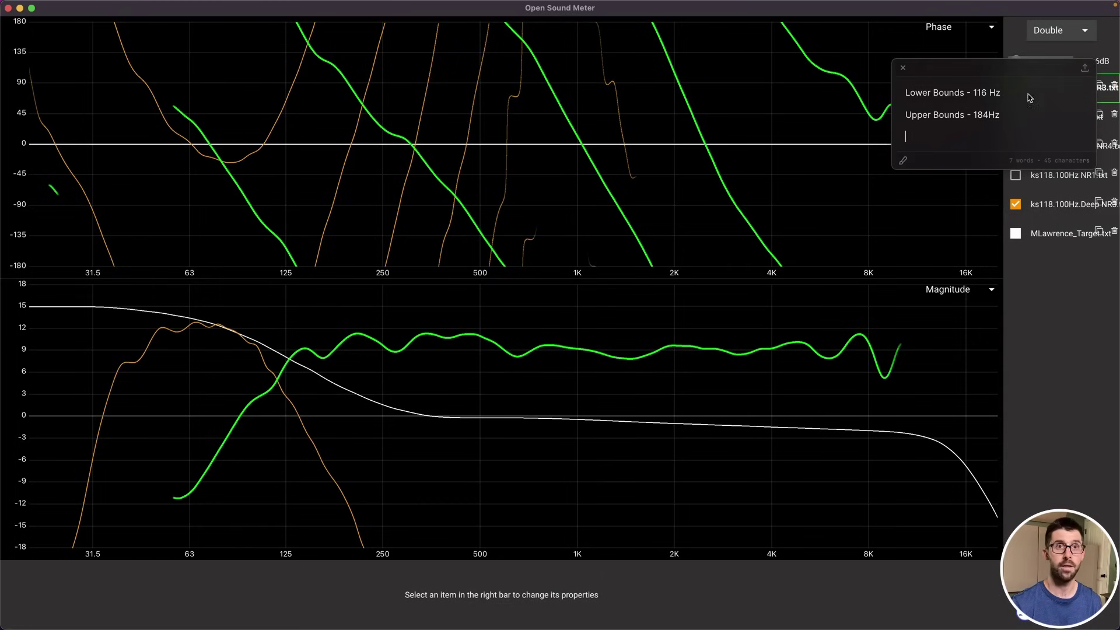
pyautogui.click(984, 97)
pyautogui.press('BackSpace')
pyautogui.write('7')
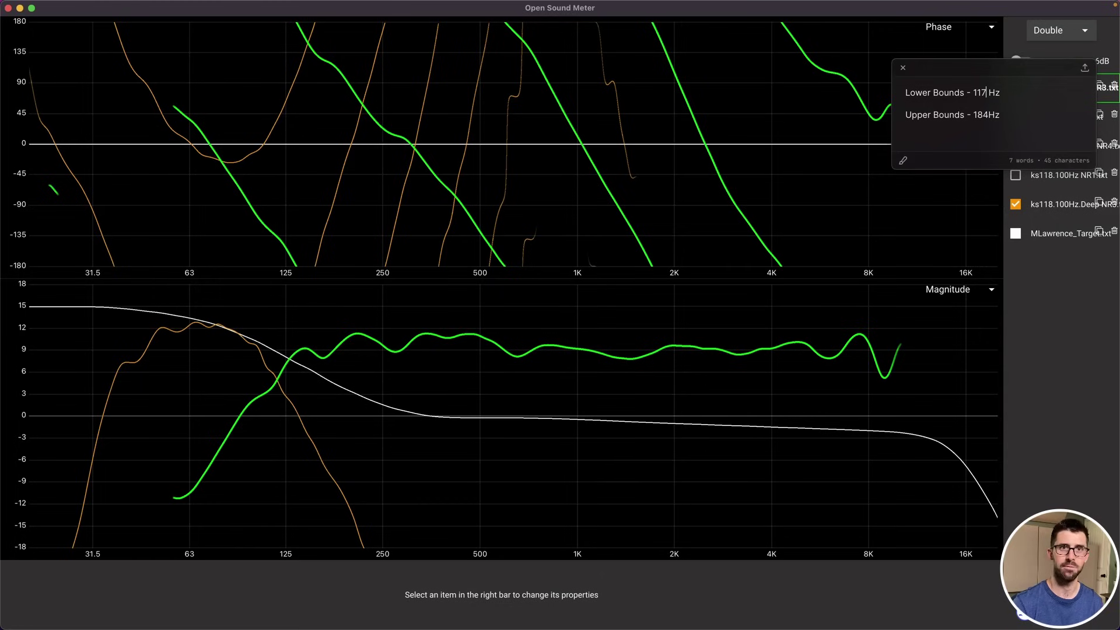
pyautogui.click(1008, 124)
pyautogui.click(887, 418)
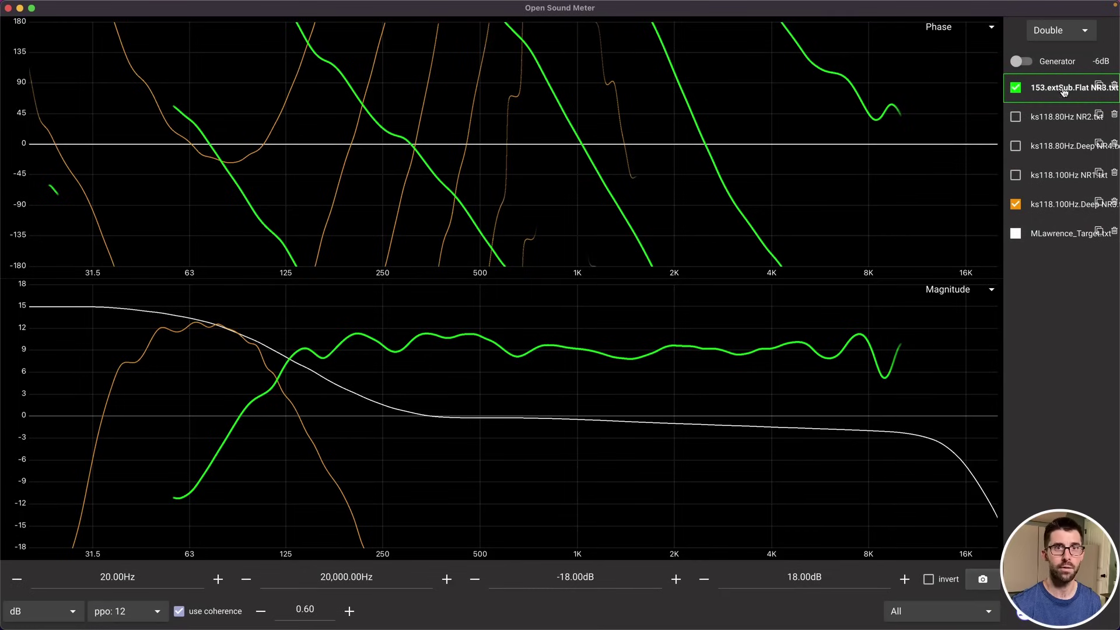
# - Set the 153.extSub.Flat NR3 main gain to -1 dB and edit the note's upper bound to 185 Hz
pyautogui.click(1065, 92)
pyautogui.click(48, 577)
pyautogui.press('BackSpace')
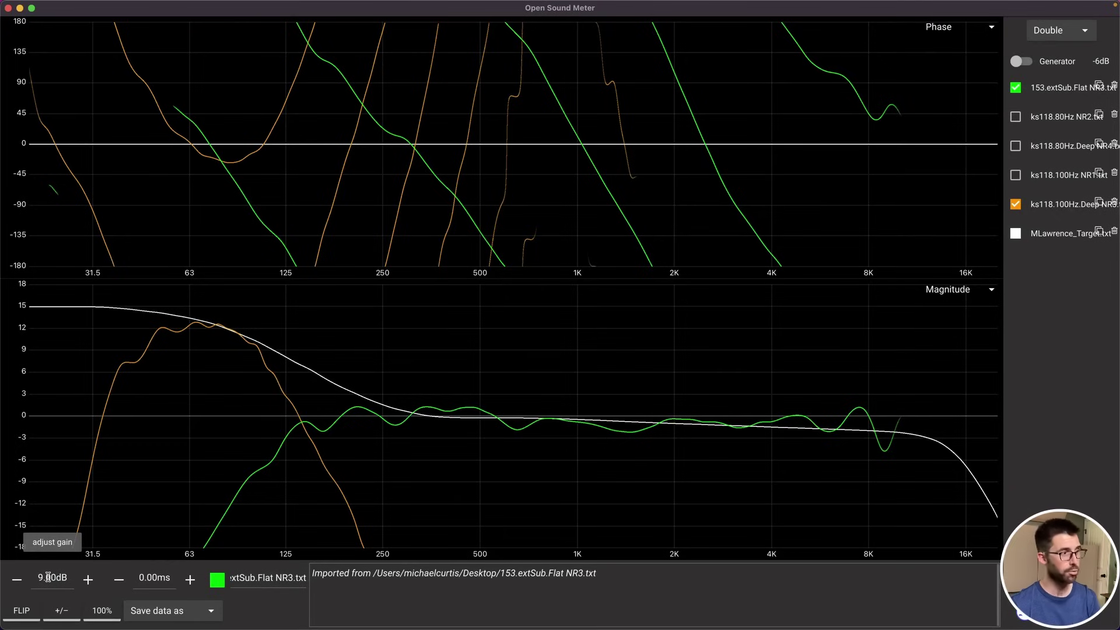
pyautogui.doubleClick(64, 577)
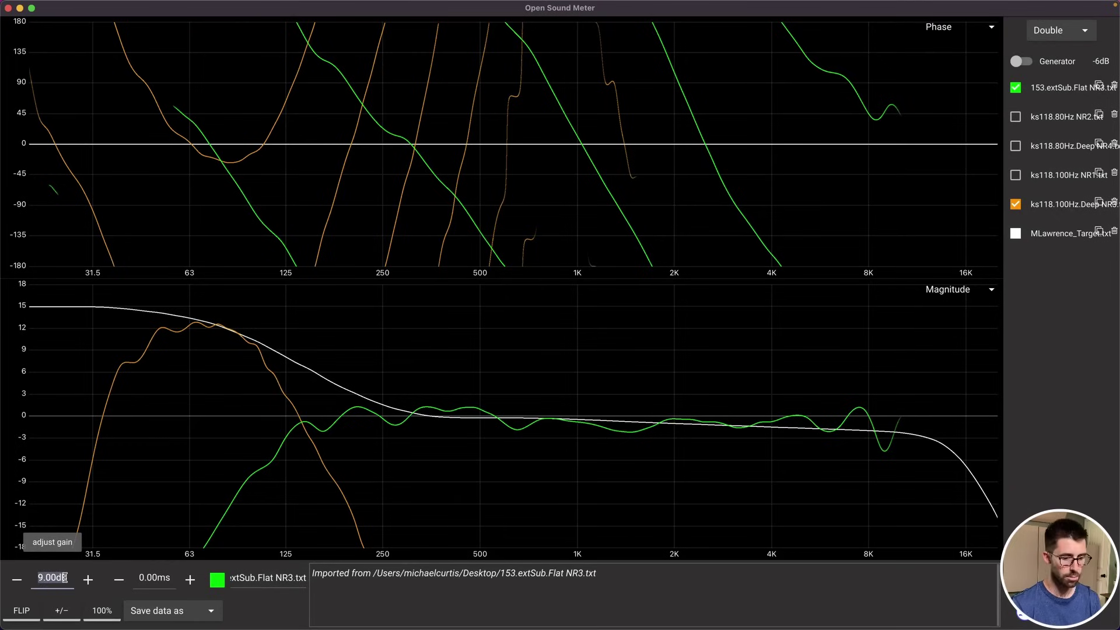
pyautogui.write('-1')
pyautogui.press('Return')
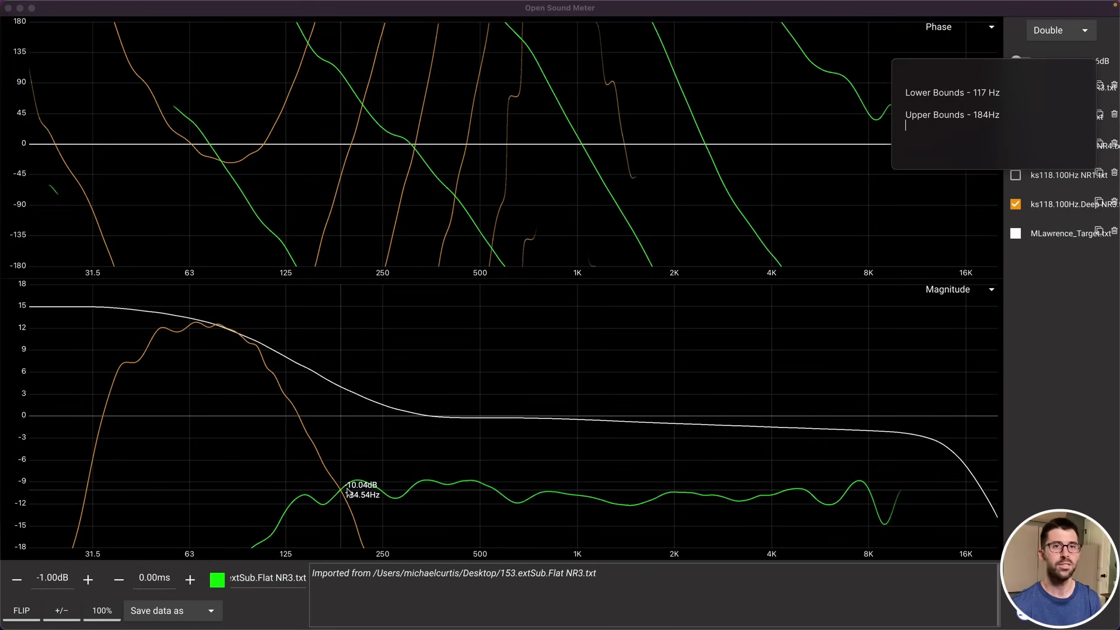
pyautogui.write('5')
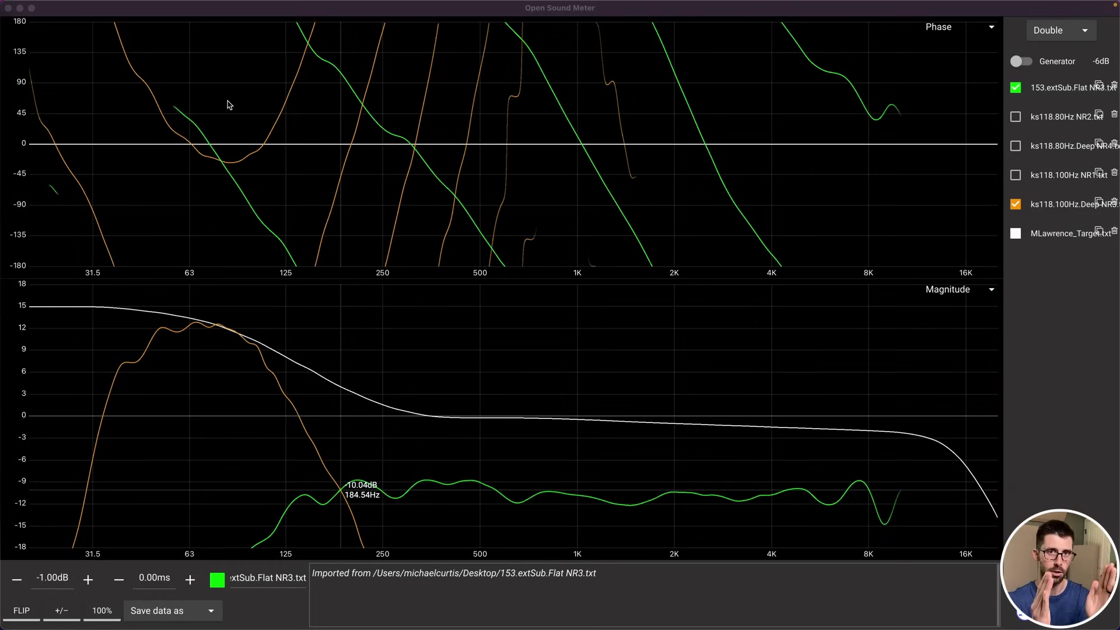
# - Reset the 153.extSub.Flat NR3 main gain back to 9 dB
pyautogui.click(228, 105)
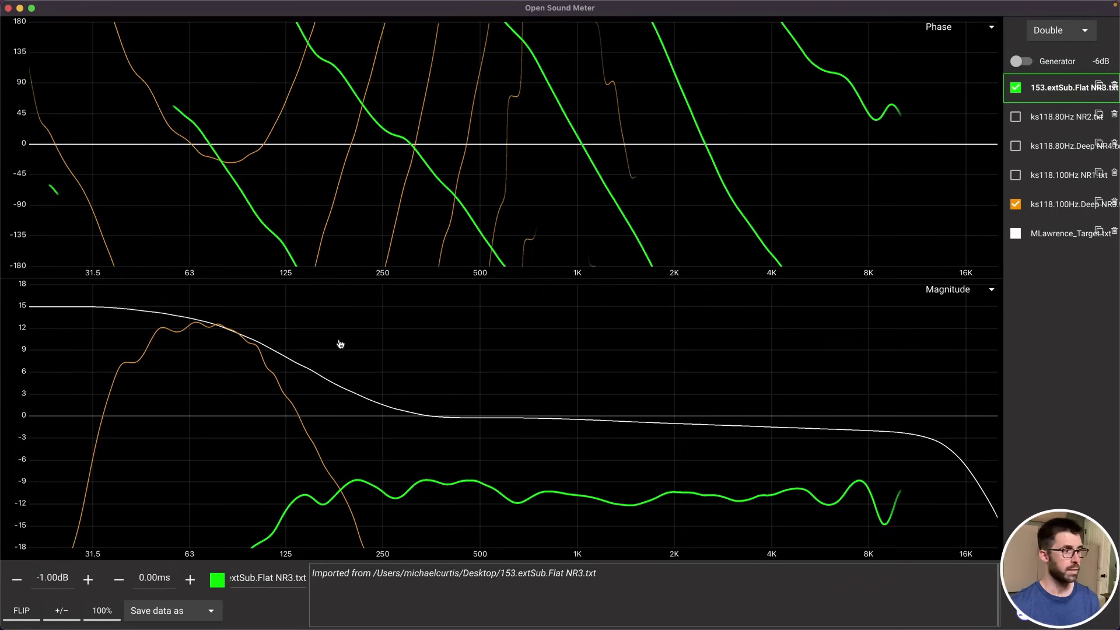
pyautogui.doubleClick(45, 582)
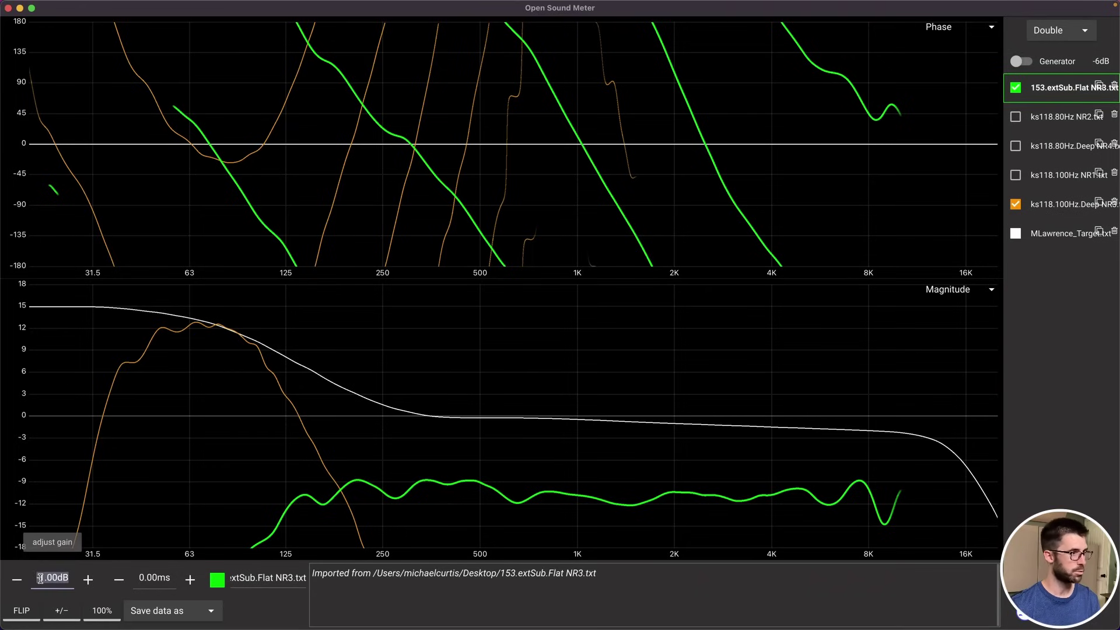
pyautogui.write('9')
pyautogui.press('Return')
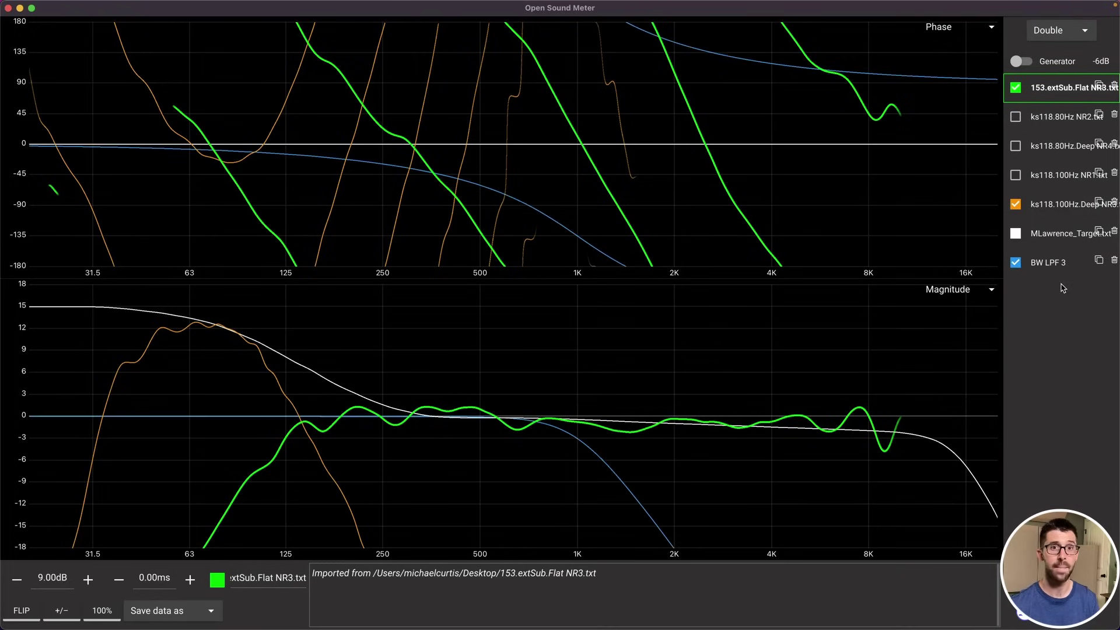
# - Make the BW LPF 3 filter a 10th-order low-pass at 184 Hz, correcting a mistyped 1,840
pyautogui.click(1056, 264)
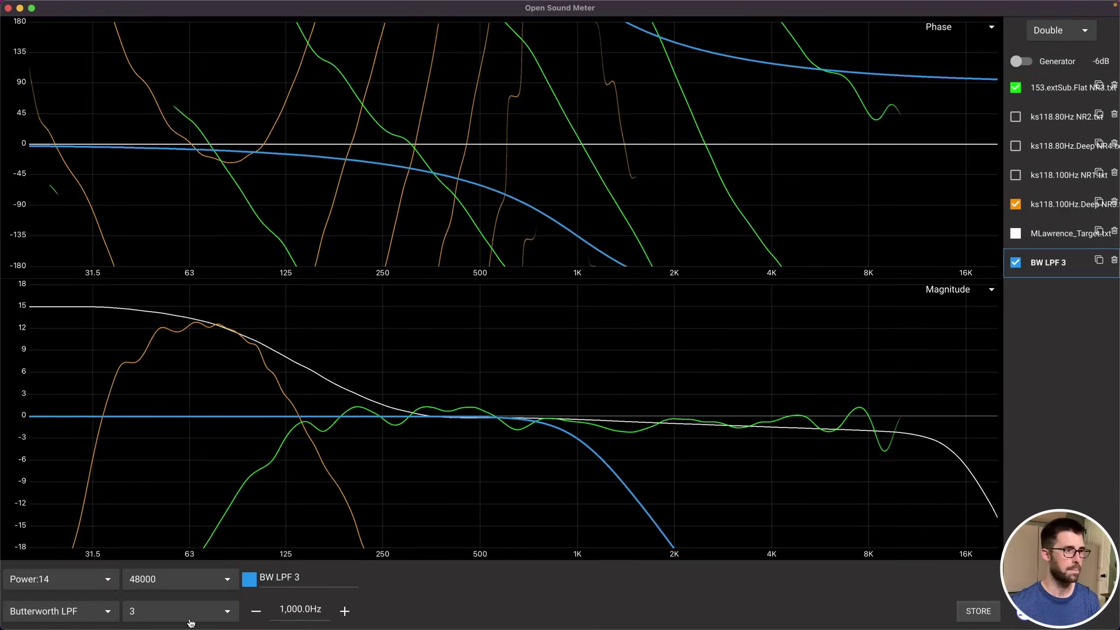
pyautogui.click(225, 610)
pyautogui.click(226, 608)
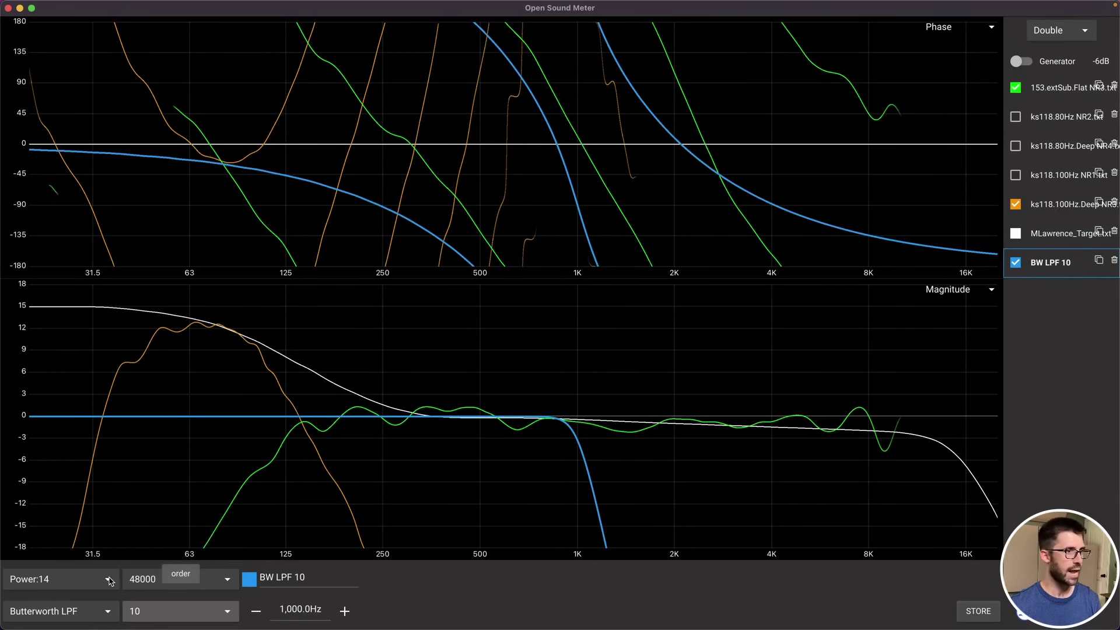
pyautogui.click(314, 608)
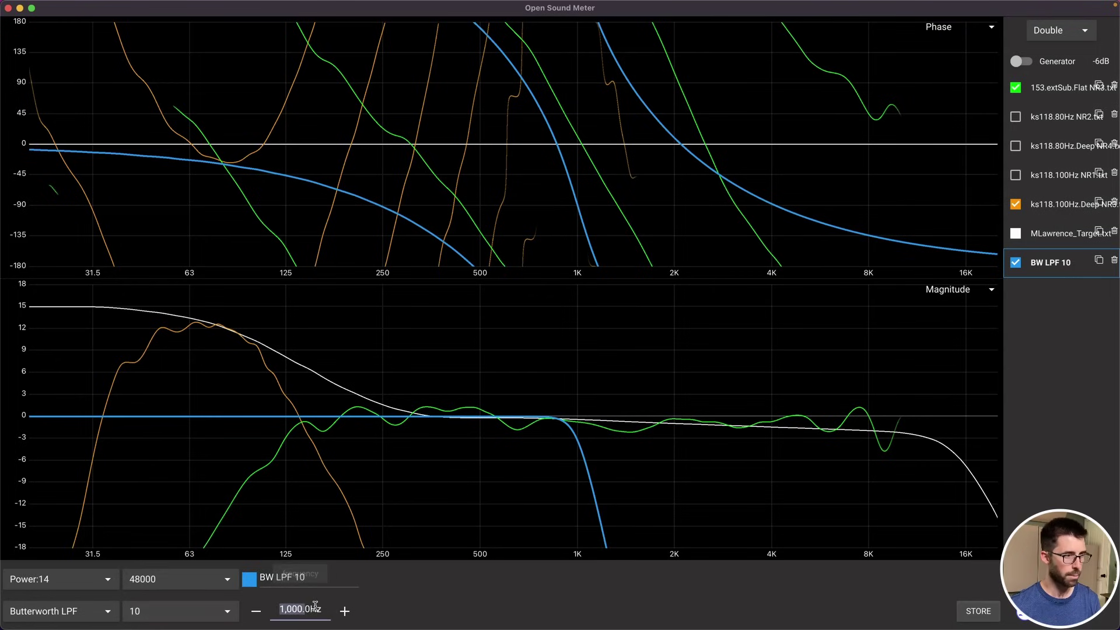
pyautogui.write('1,840.')
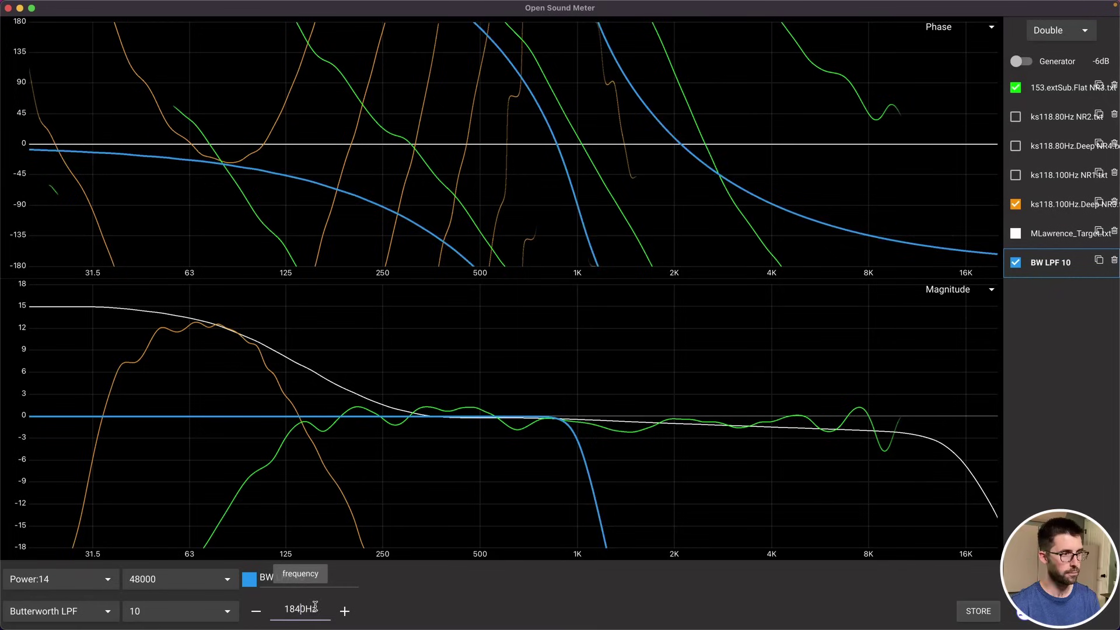
pyautogui.write('0')
pyautogui.press('Return')
pyautogui.click(315, 607)
pyautogui.write('184')
pyautogui.press('Return')
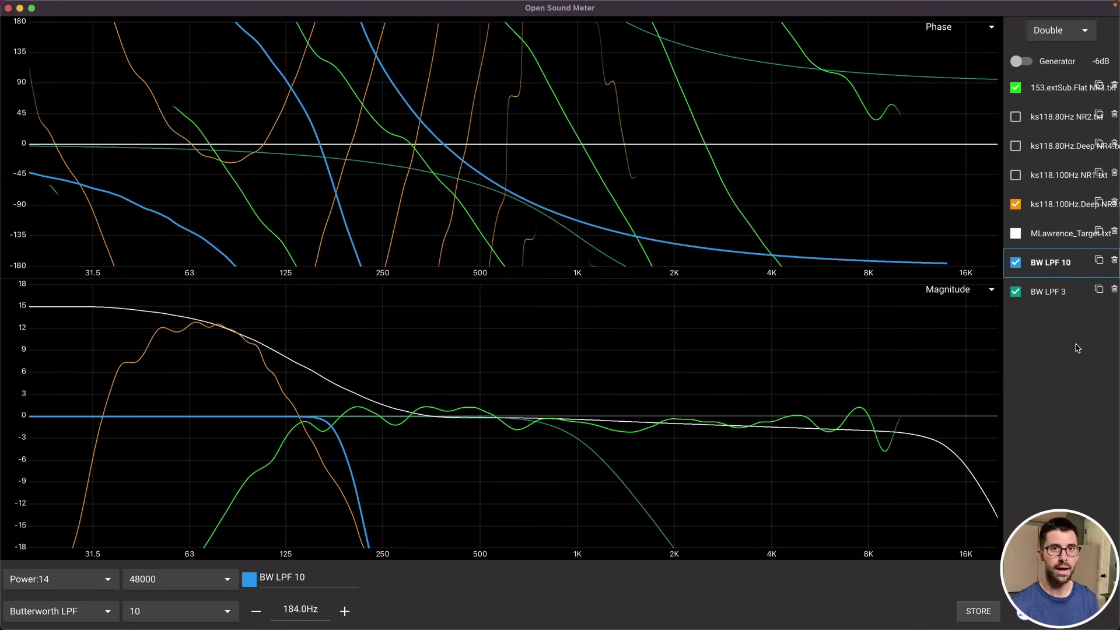
# - Turn the second BW LPF 3 filter into a 10th-order Butterworth high-pass at 117 Hz
pyautogui.click(1051, 304)
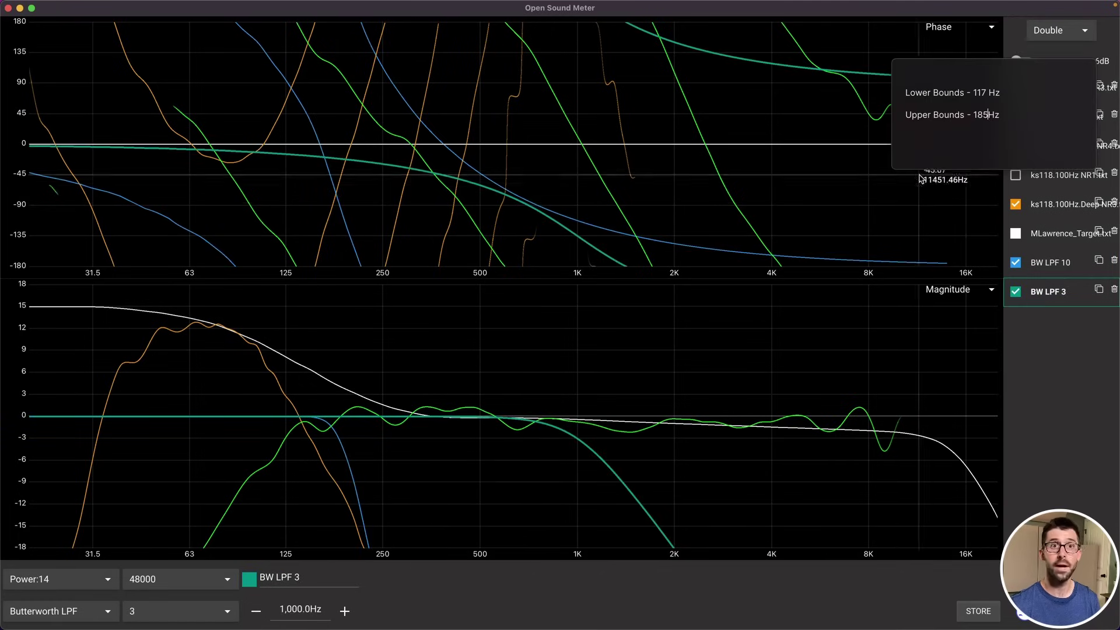
pyautogui.doubleClick(297, 608)
pyautogui.write('117')
pyautogui.click(208, 610)
pyautogui.click(208, 610)
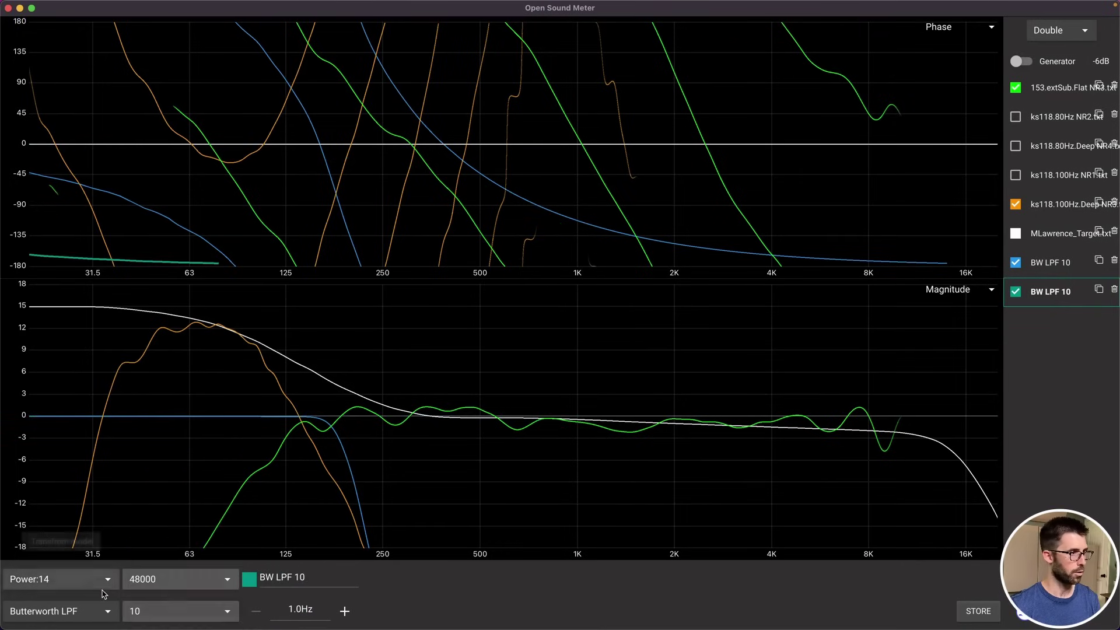
pyautogui.click(93, 609)
pyautogui.click(80, 496)
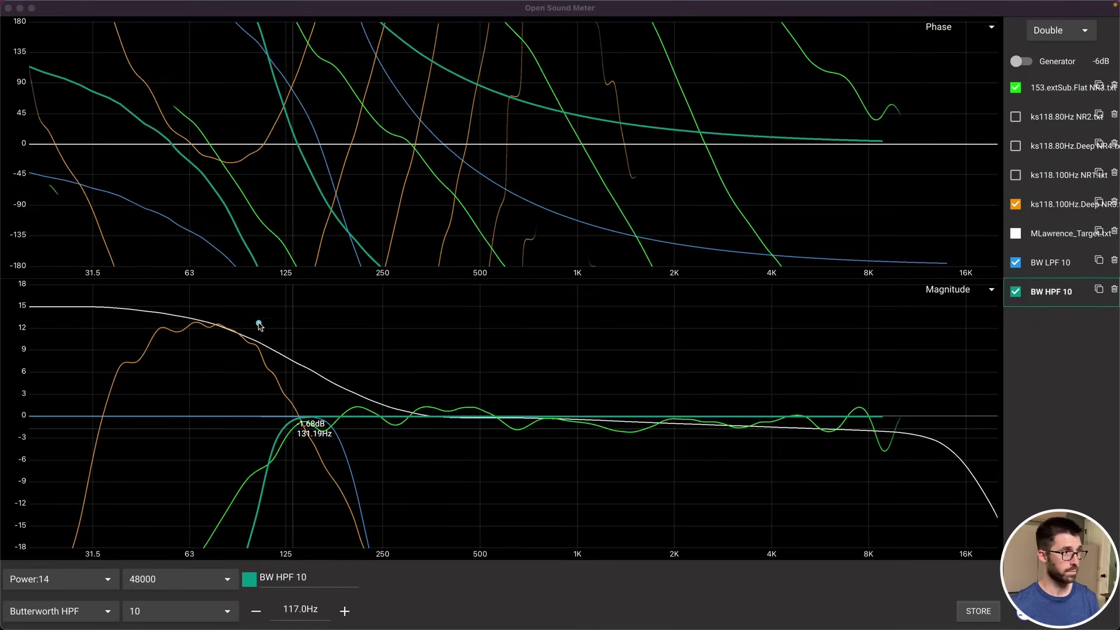
# - Hide the BW LPF 10 and BW HPF 10 filter traces
pyautogui.moveTo(266, 317)
pyautogui.mouseDown()
pyautogui.moveTo(342, 482)
pyautogui.moveTo(346, 551)
pyautogui.mouseUp()
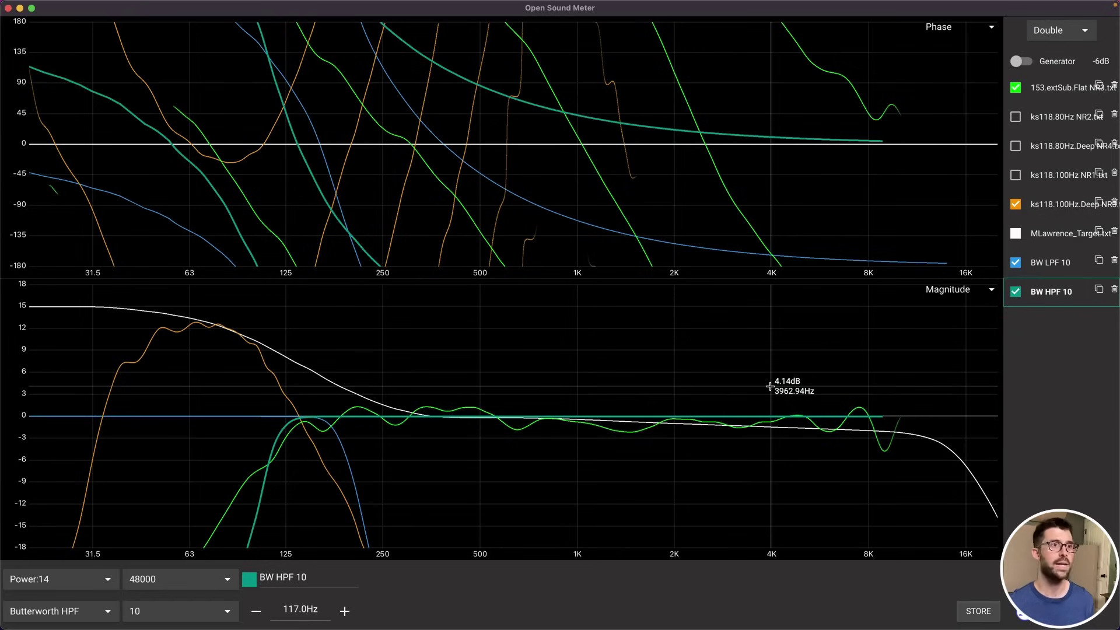
pyautogui.click(1016, 266)
pyautogui.click(1015, 292)
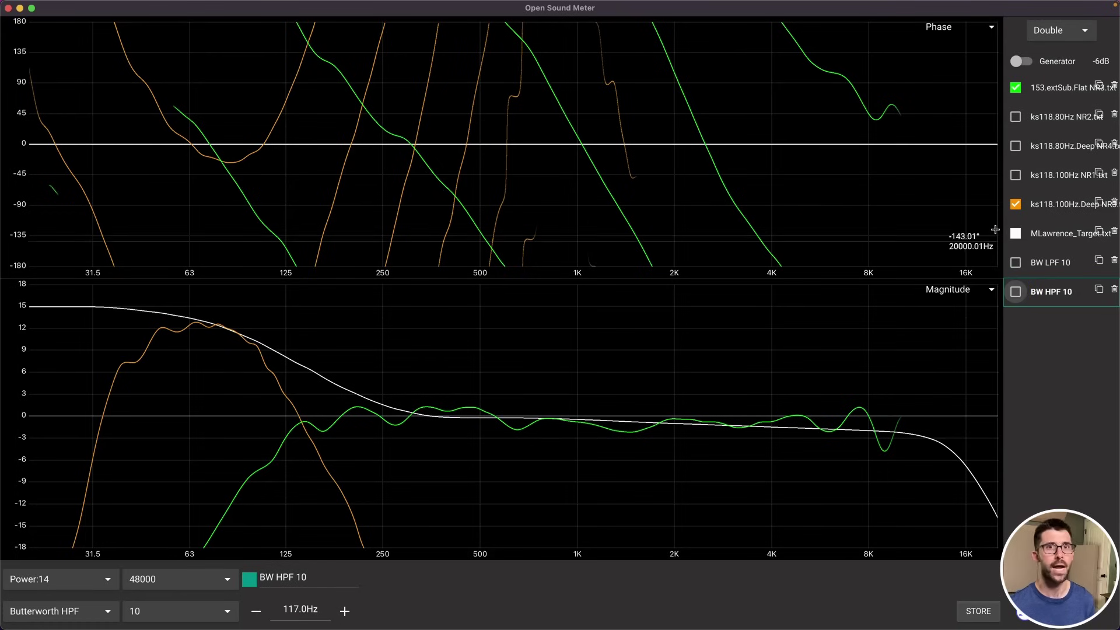
# - View the 153.extSub.Flat NR3 settings, then the ks118.100Hz.Deep NR3 sub's gain, delay and import details
pyautogui.click(1064, 90)
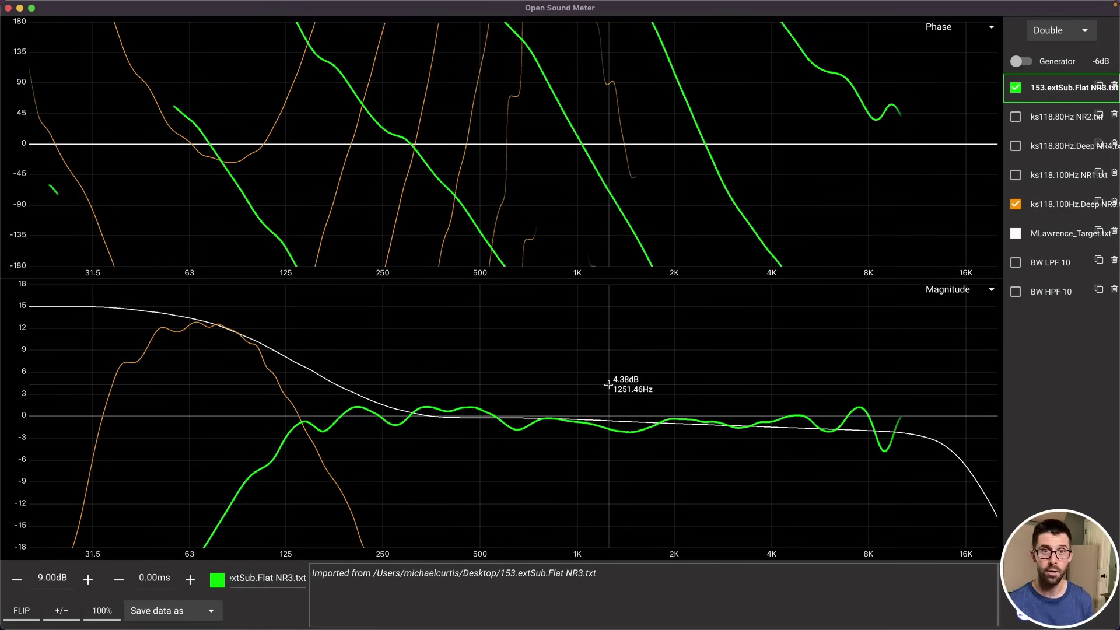
pyautogui.click(1055, 209)
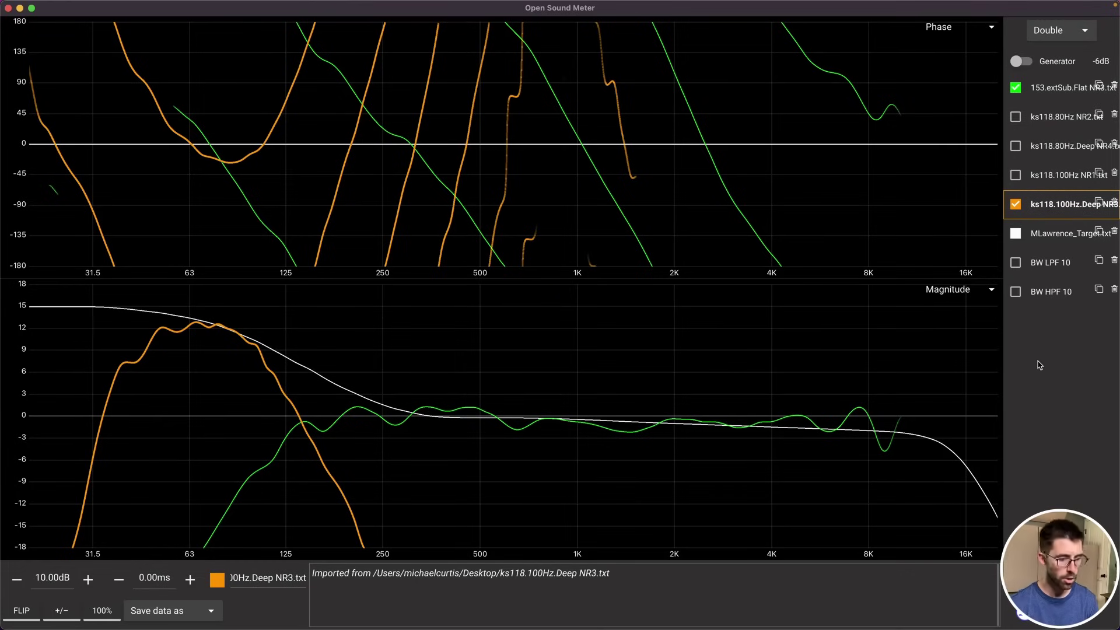
# - Add an empty Vector Sum trace, then reselect 153.extSub.Flat NR3 and ks118.100Hz.Deep NR3
pyautogui.click(1046, 327)
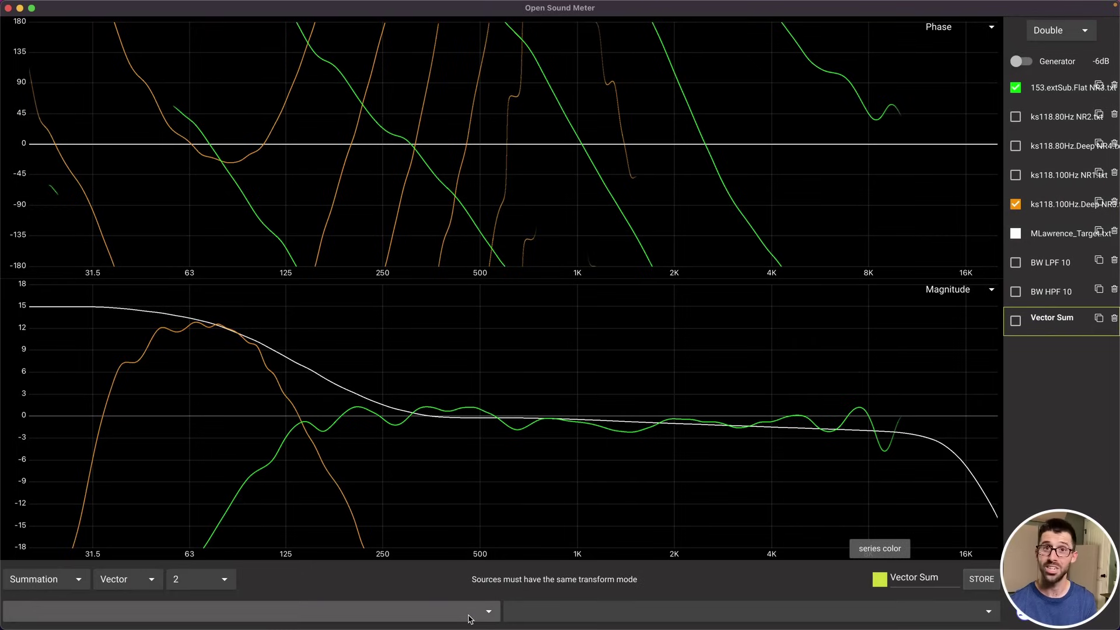
pyautogui.click(1040, 88)
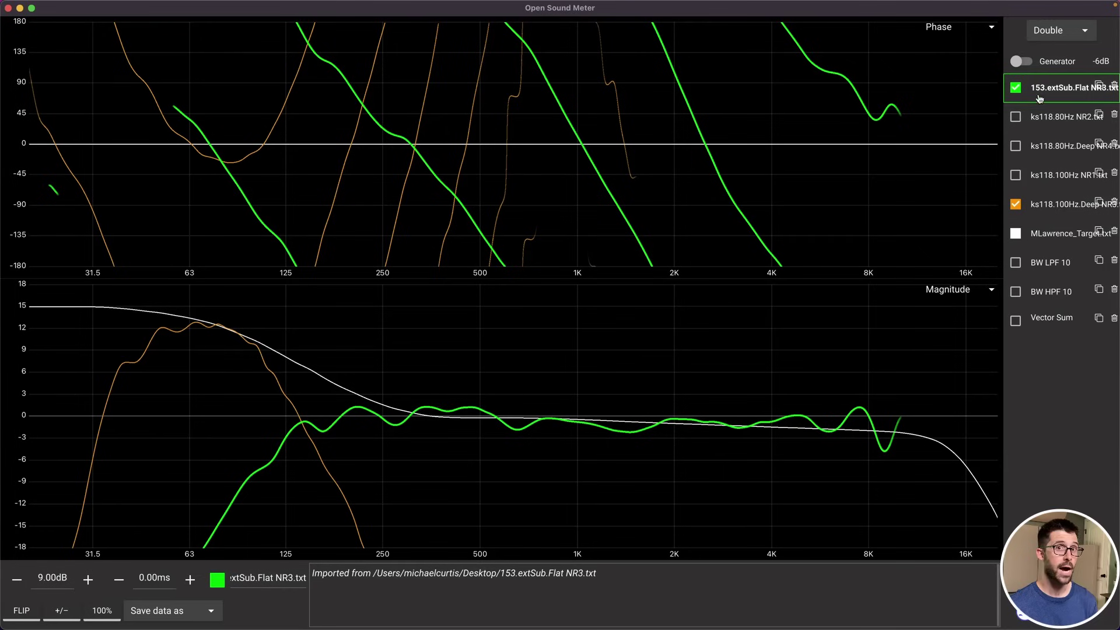
pyautogui.click(1058, 207)
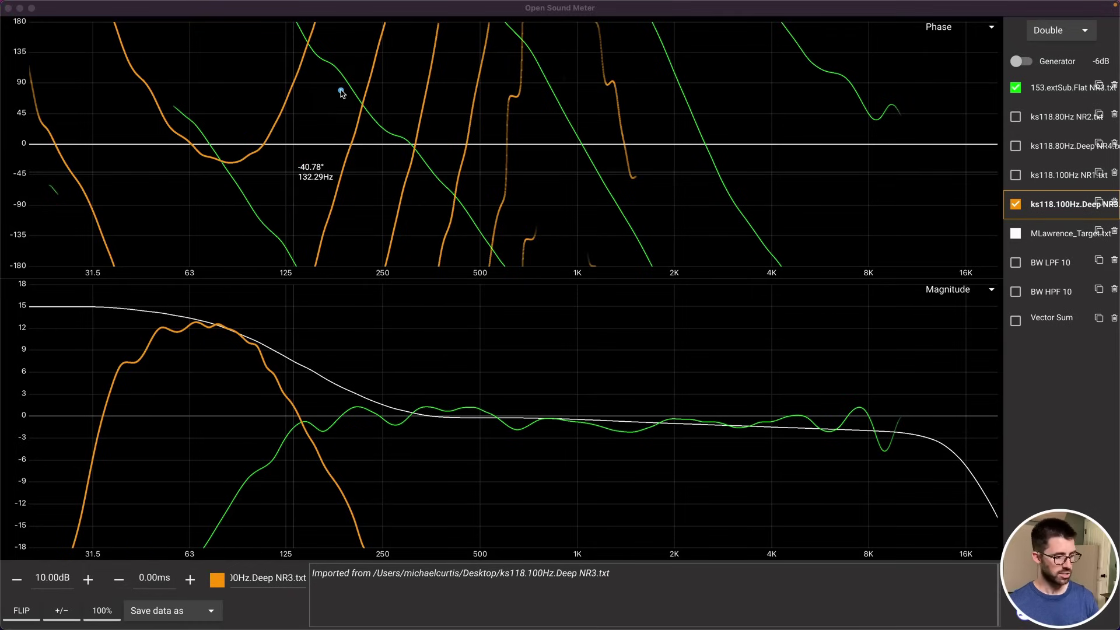
pyautogui.moveTo(310, 40)
pyautogui.mouseDown()
pyautogui.moveTo(420, 150)
pyautogui.moveTo(504, 263)
pyautogui.mouseUp()
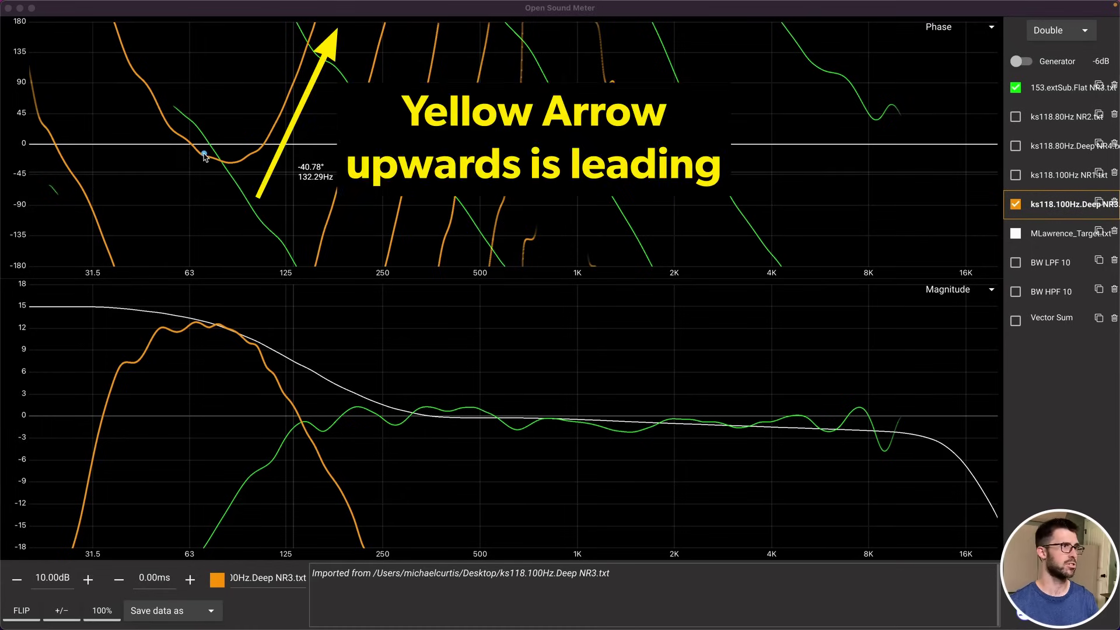
pyautogui.moveTo(204, 155)
pyautogui.mouseDown()
pyautogui.moveTo(160, 45)
pyautogui.moveTo(116, 31)
pyautogui.mouseUp()
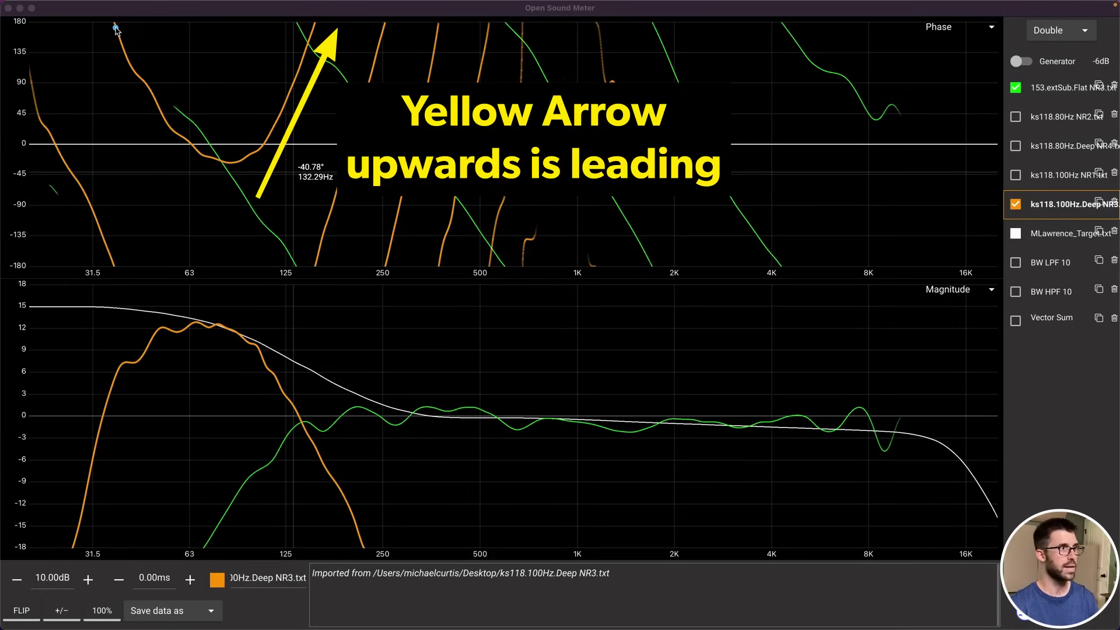
pyautogui.moveTo(205, 158); pyautogui.dragTo(251, 163)
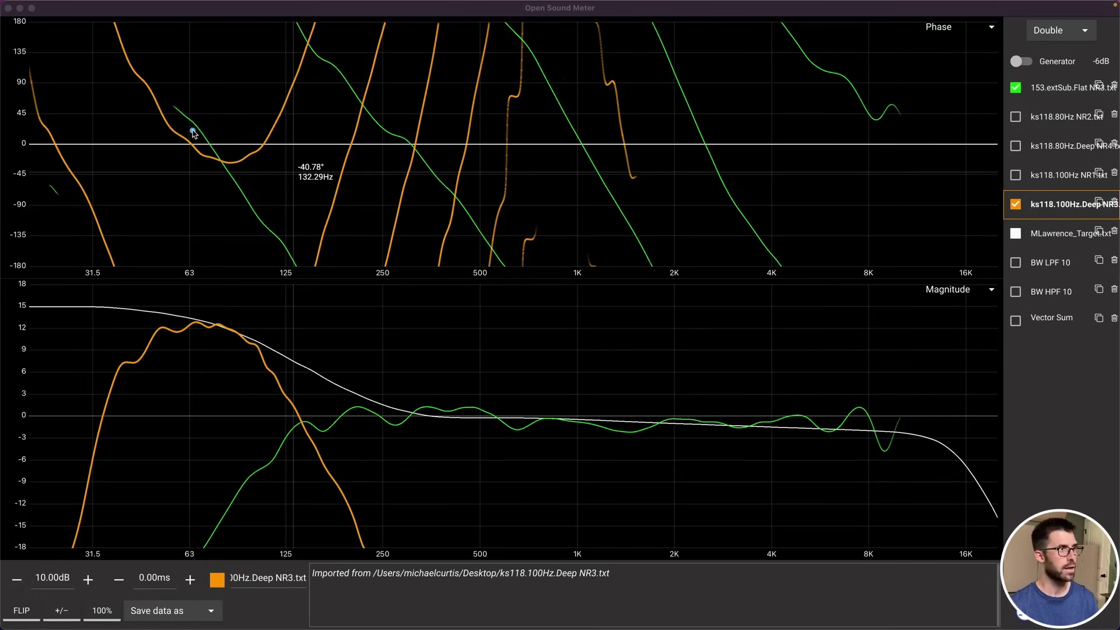
pyautogui.moveTo(187, 124); pyautogui.dragTo(268, 187)
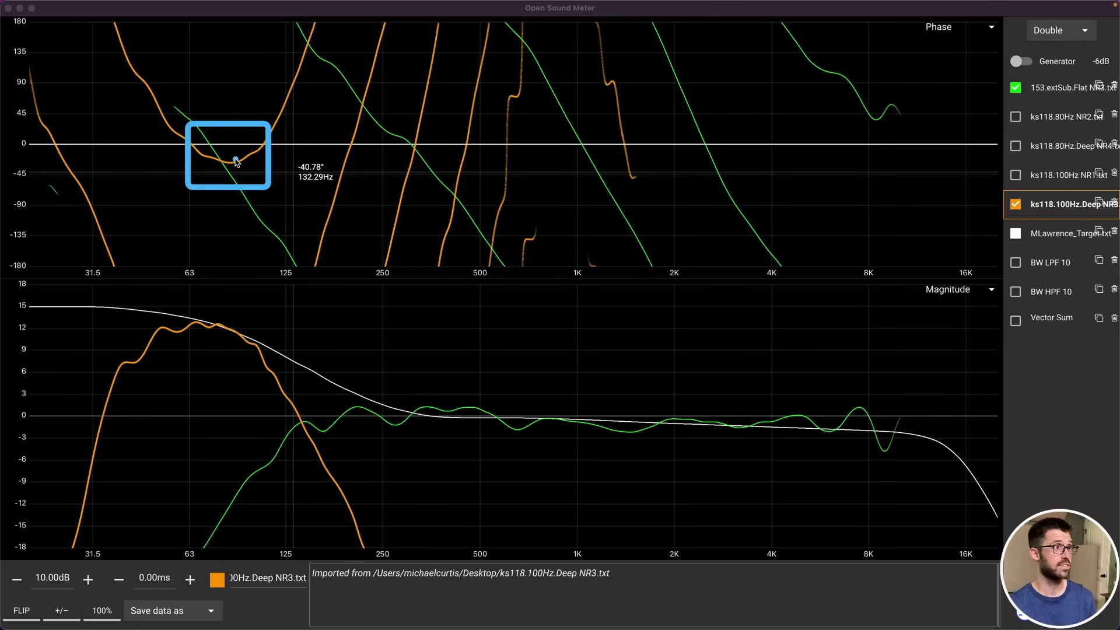
# - Step the ks118 sub's delay up through 10.30 ms to 13.80 ms
pyautogui.click(268, 157)
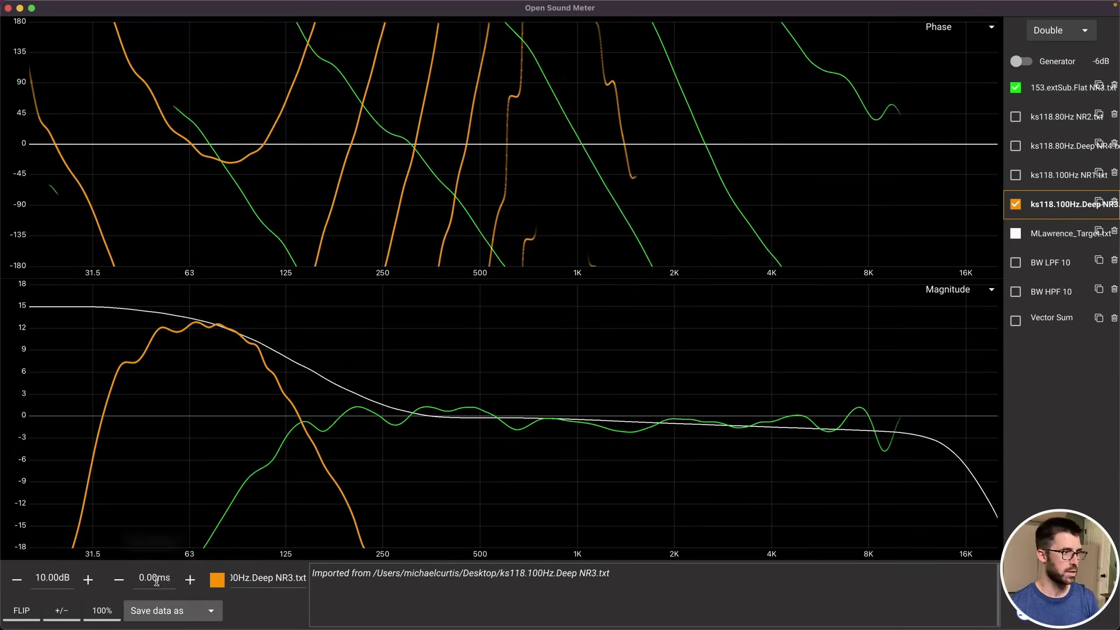
pyautogui.moveTo(187, 579); pyautogui.dragTo(184, 580)
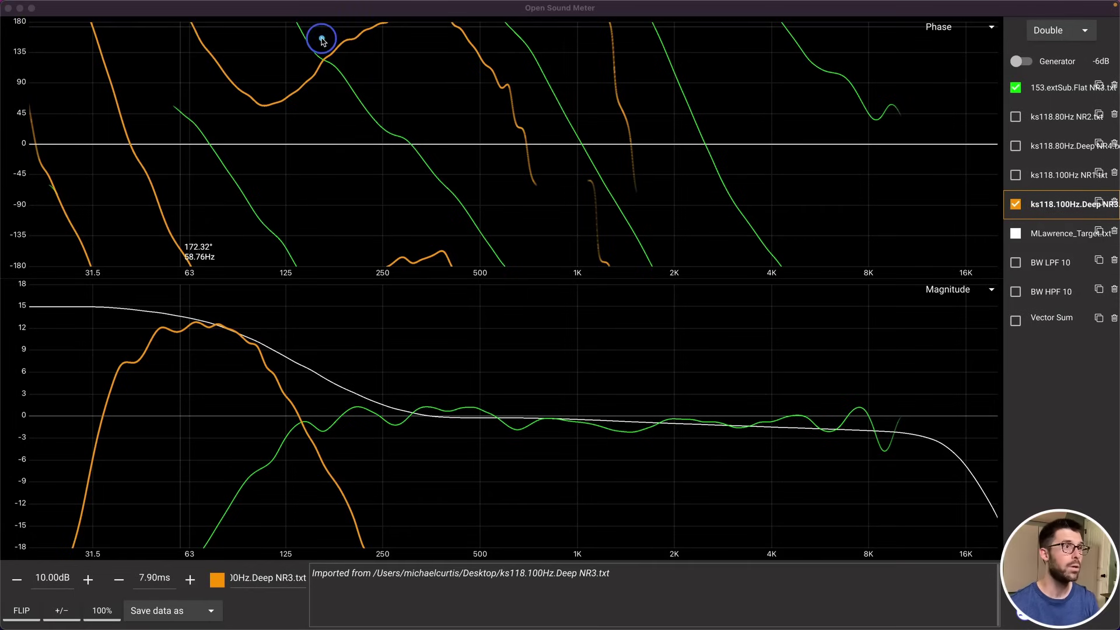
pyautogui.moveTo(320, 38)
pyautogui.mouseDown()
pyautogui.moveTo(492, 170)
pyautogui.moveTo(523, 255)
pyautogui.mouseUp()
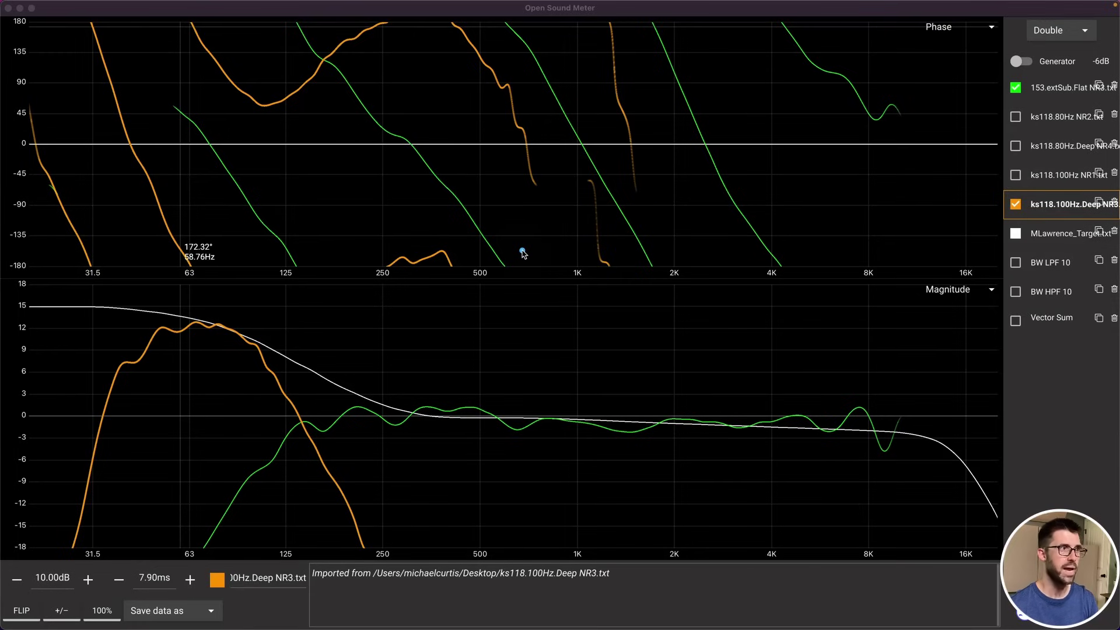
pyautogui.click(190, 579)
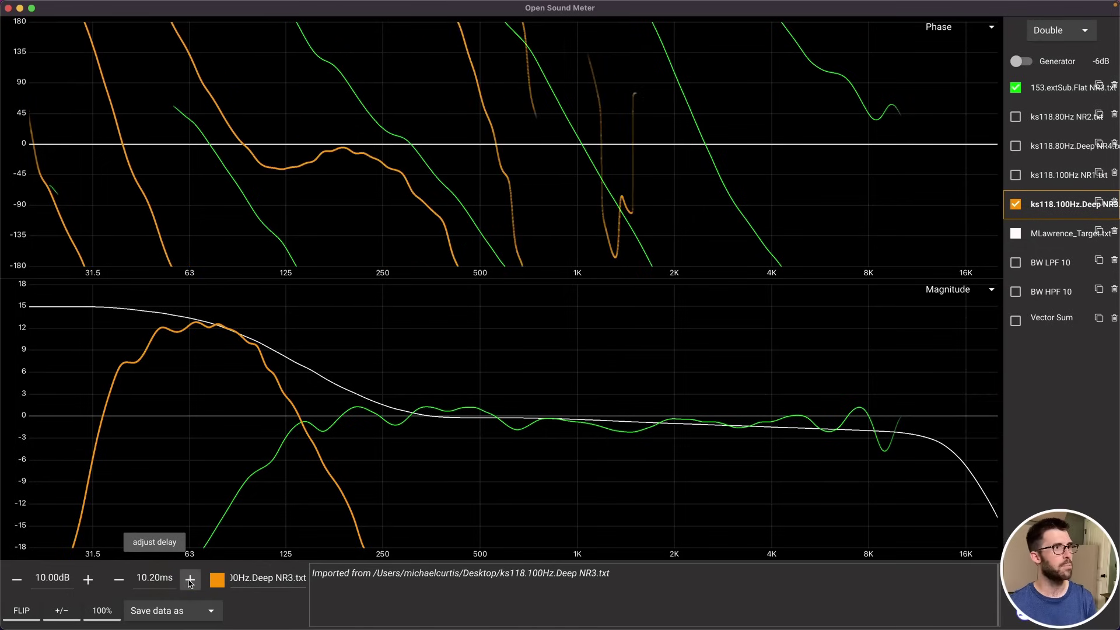
pyautogui.click(189, 579)
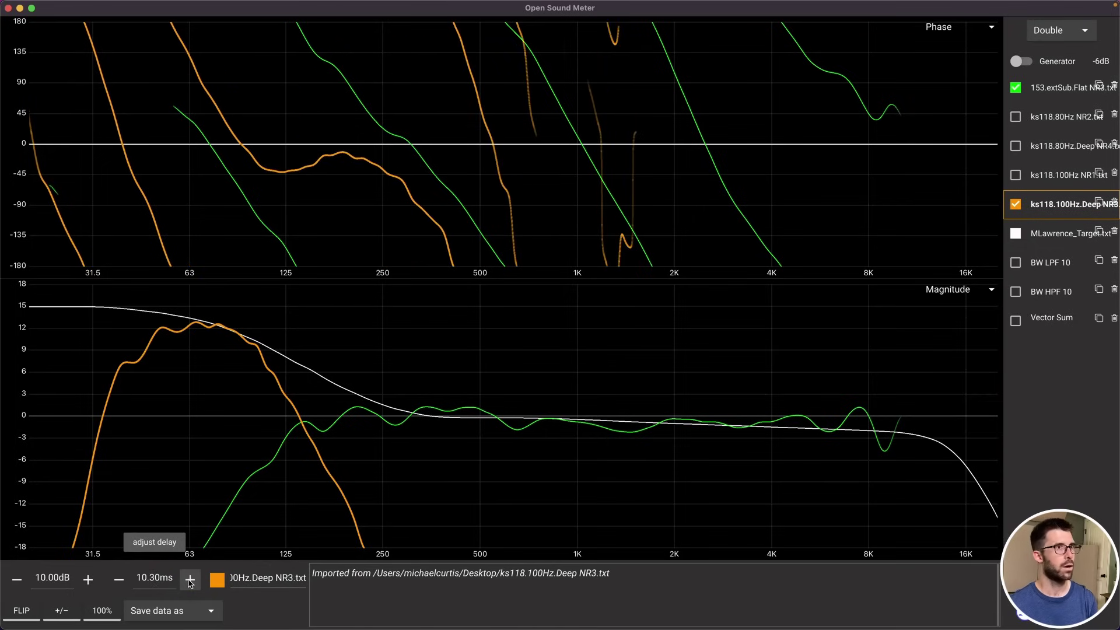
pyautogui.click(189, 580)
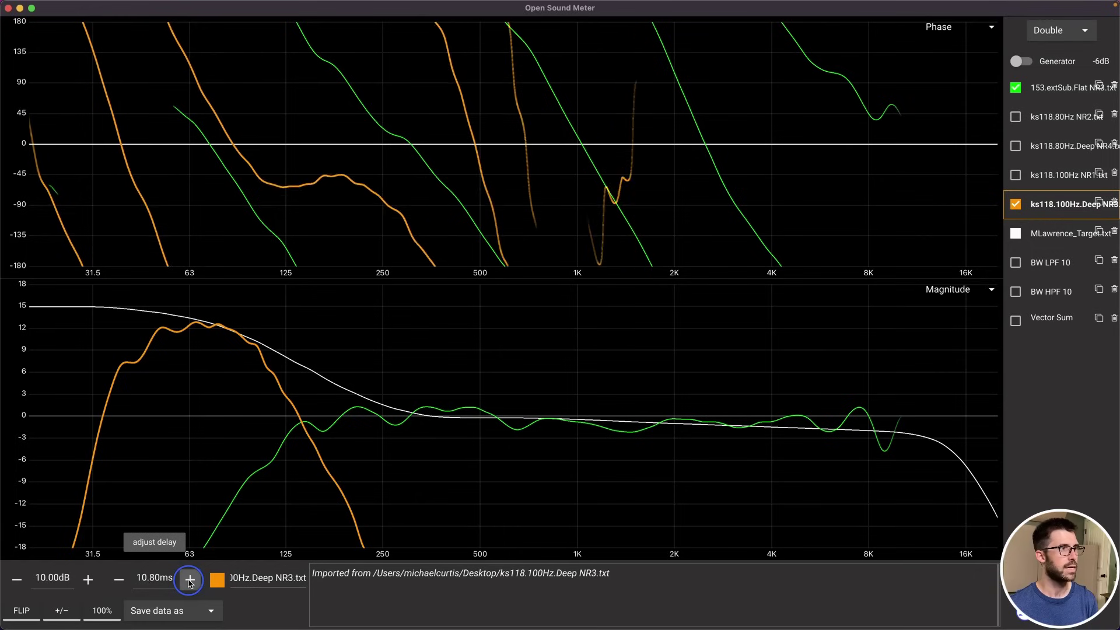
pyautogui.click(189, 579)
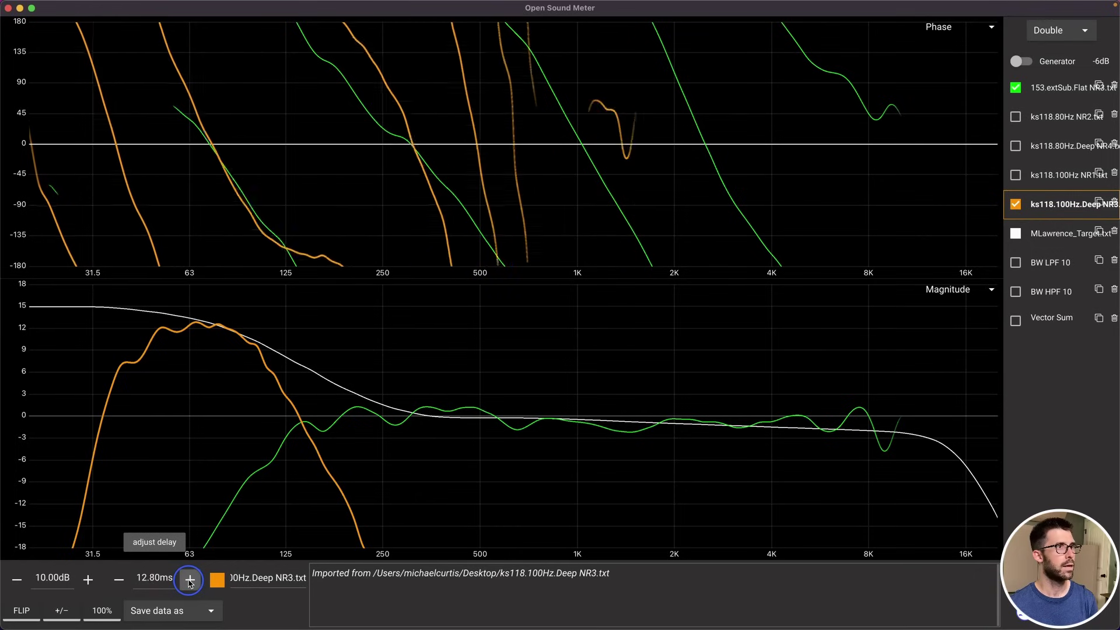
pyautogui.click(190, 579)
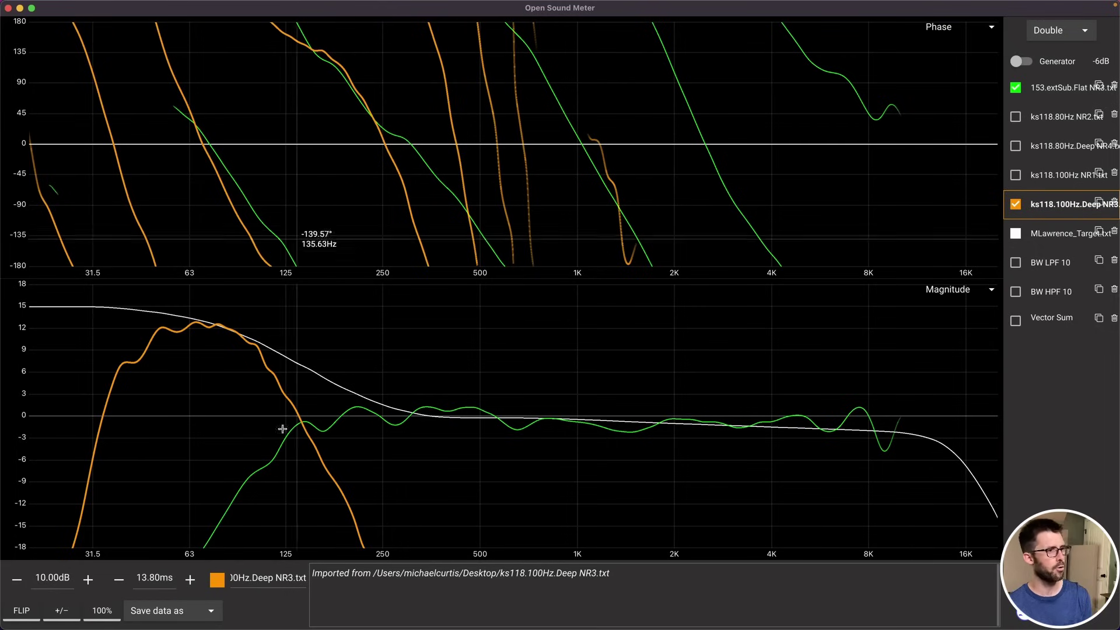
# - Try 0.1 ms on either side of 13.80 ms, then settle back on 13.80 ms
pyautogui.click(122, 579)
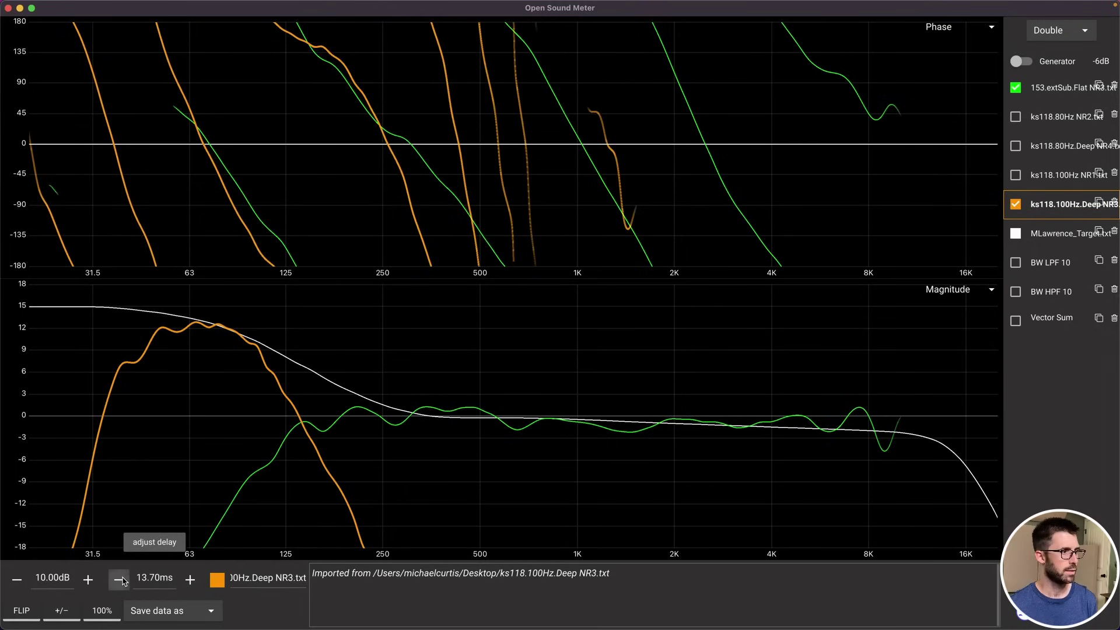
pyautogui.click(190, 579)
pyautogui.click(190, 579)
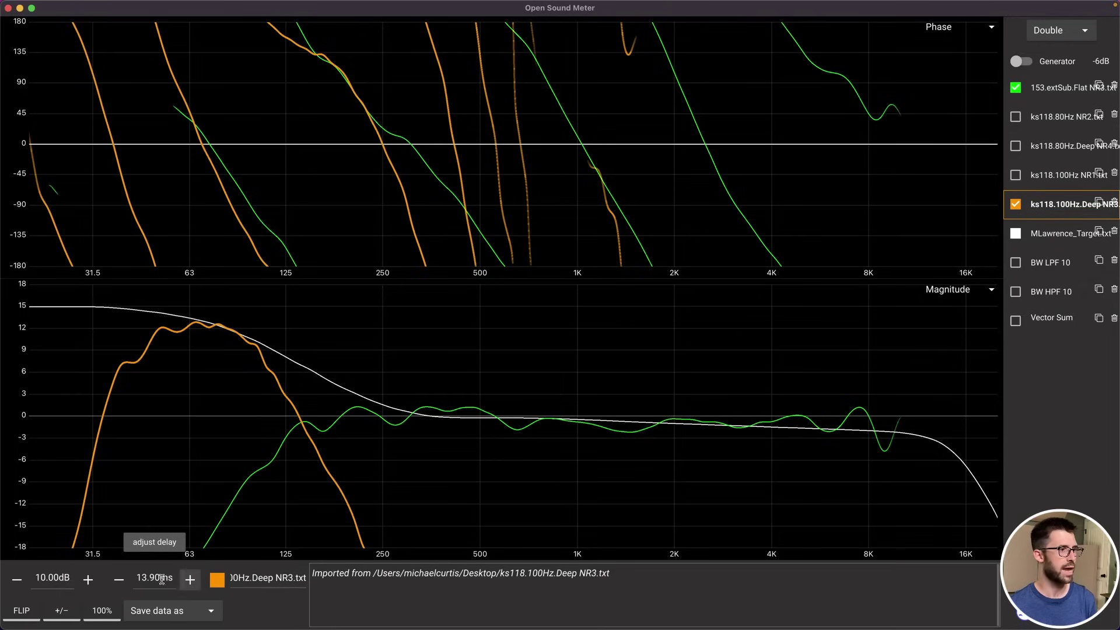
pyautogui.click(124, 580)
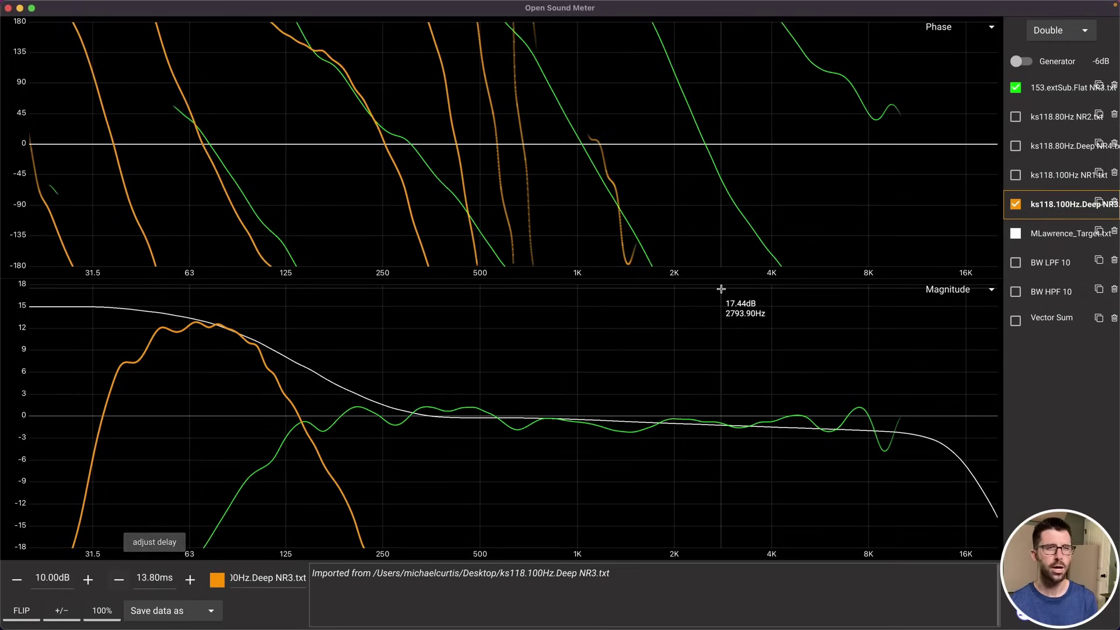
pyautogui.click(722, 180)
# - Set the upper frequency limit of the phase and magnitude plots to 400 Hz
pyautogui.doubleClick(410, 577)
pyautogui.write('400')
pyautogui.press('Return')
pyautogui.click(450, 546)
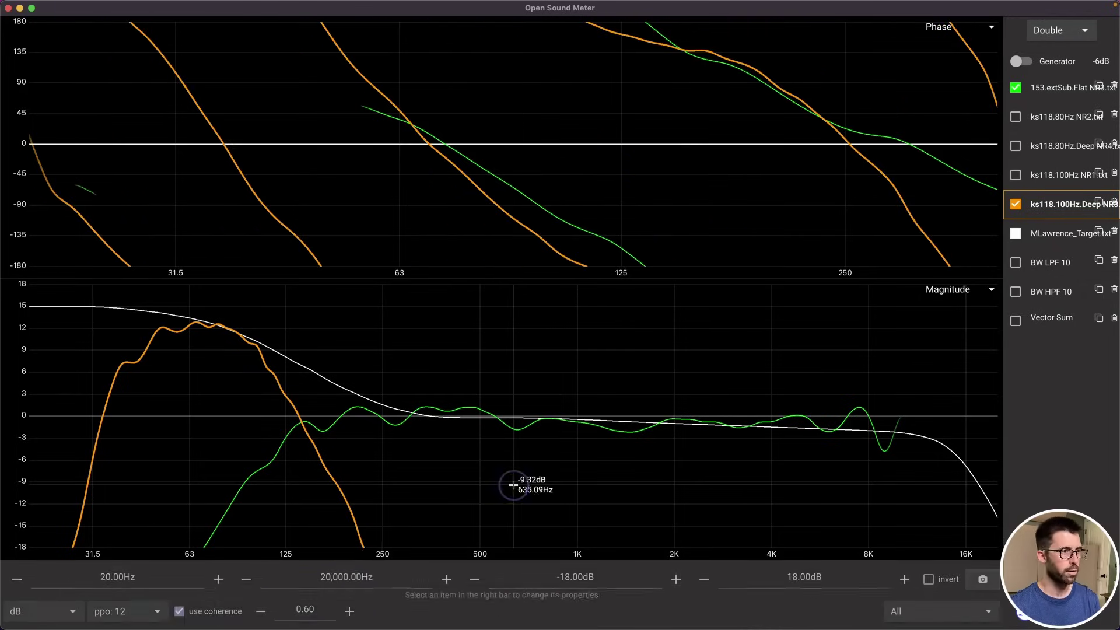
pyautogui.click(382, 584)
pyautogui.doubleClick(393, 578)
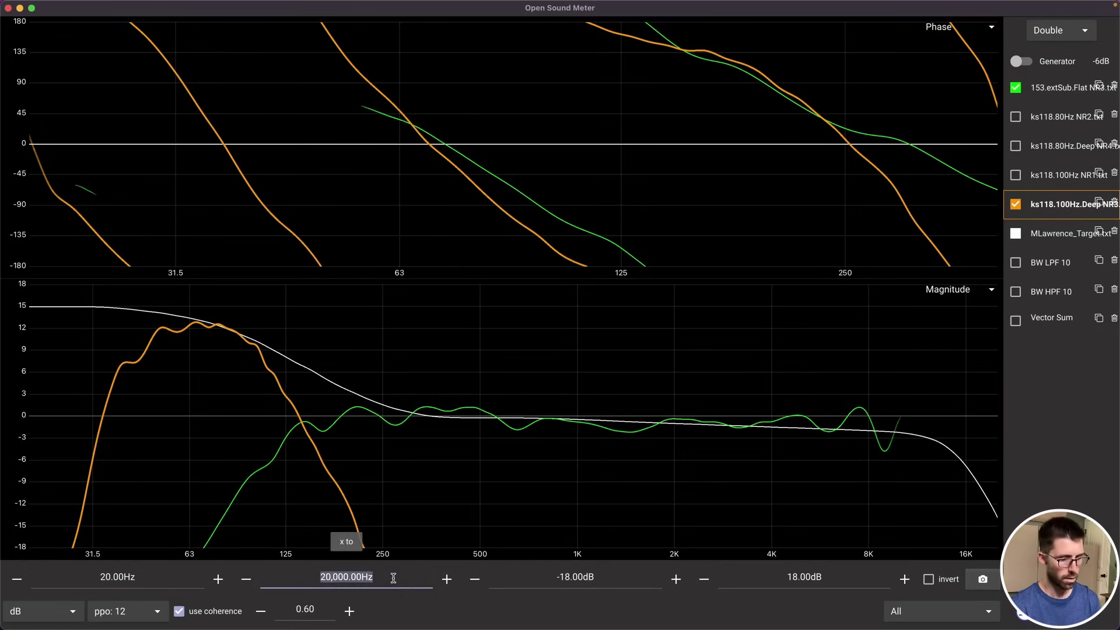
pyautogui.write('400')
pyautogui.press('Return')
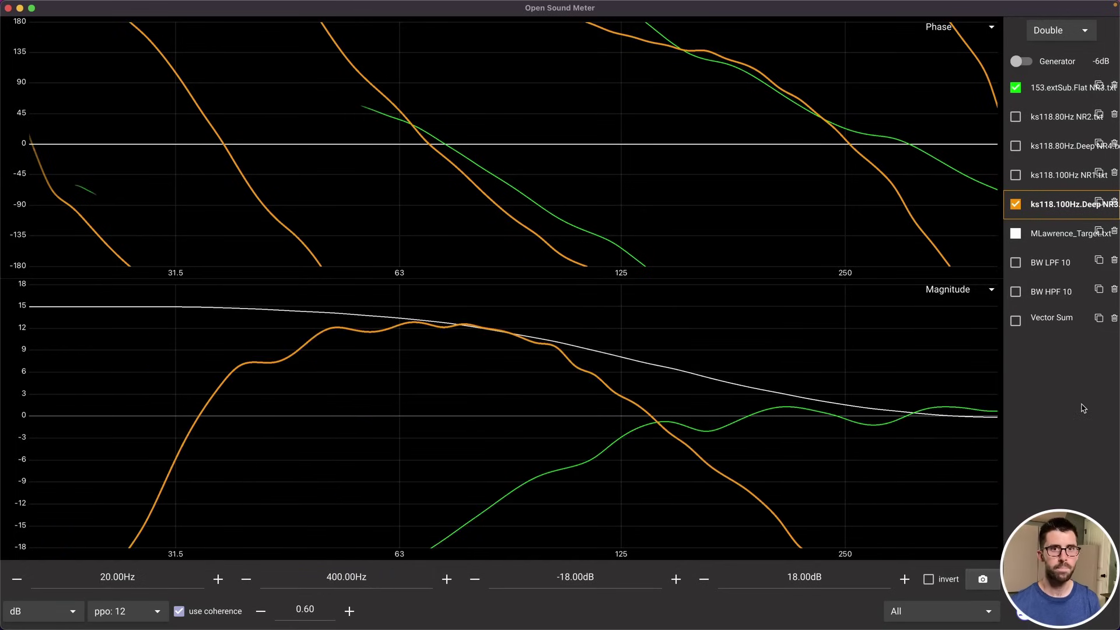
# - Briefly show the BW LPF 10 and BW HPF 10 filter traces, then hide them again
pyautogui.click(1016, 263)
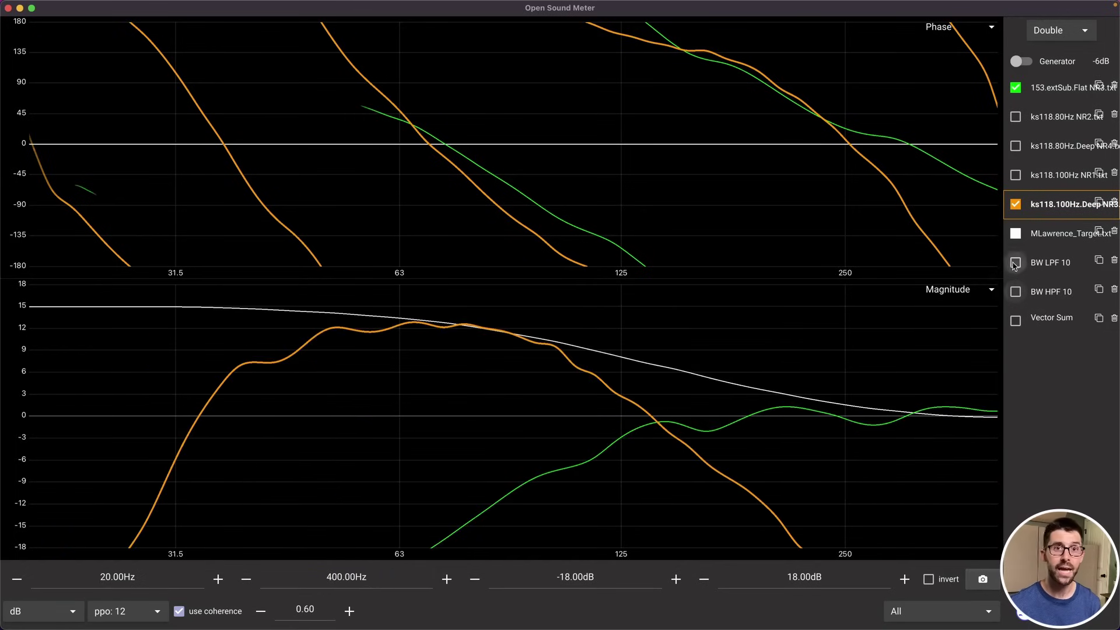
pyautogui.click(1015, 292)
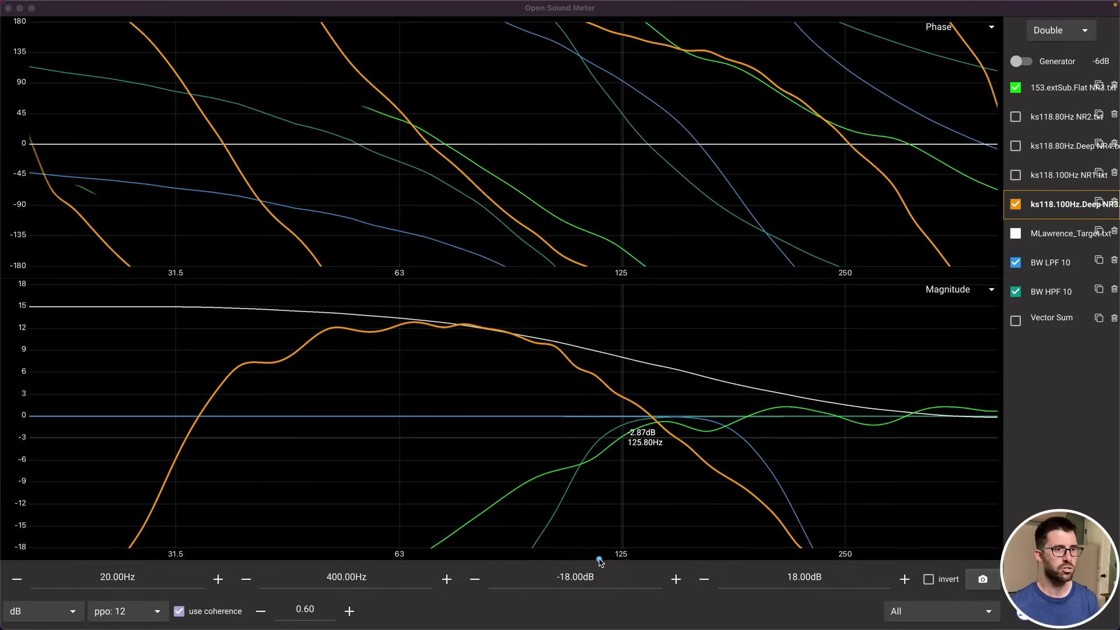
pyautogui.moveTo(600, 560)
pyautogui.mouseDown()
pyautogui.moveTo(612, 309)
pyautogui.moveTo(719, 175)
pyautogui.moveTo(760, 145)
pyautogui.moveTo(746, 18)
pyautogui.mouseUp()
pyautogui.click(1015, 292)
pyautogui.click(1015, 263)
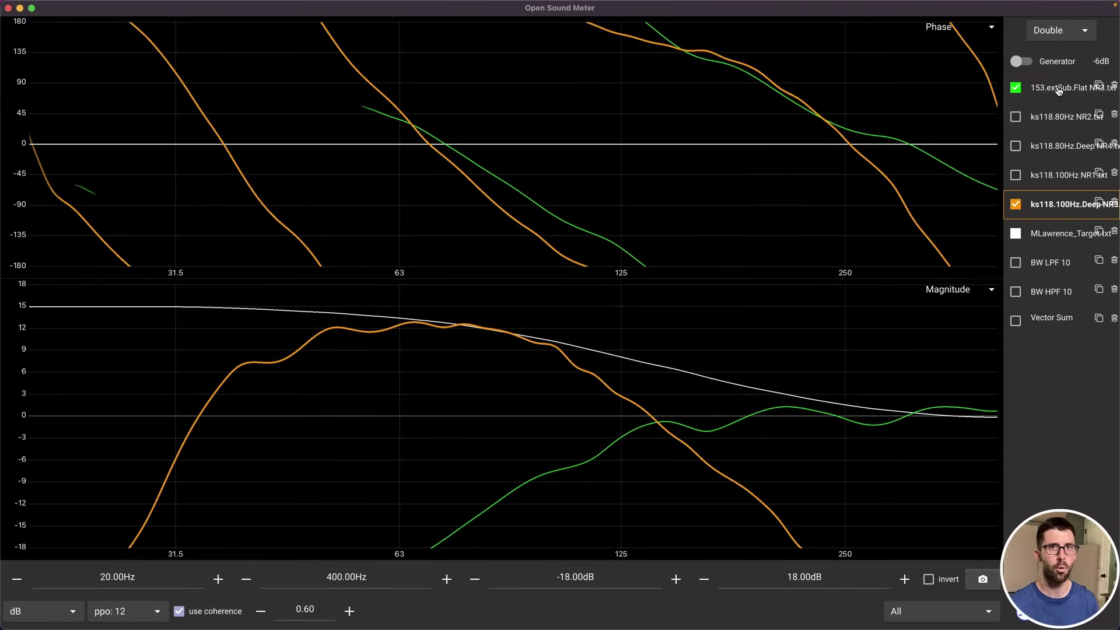
# - Select the ks118 sub and step its delay from 12.80 ms up to 13.40 ms
pyautogui.click(1068, 219)
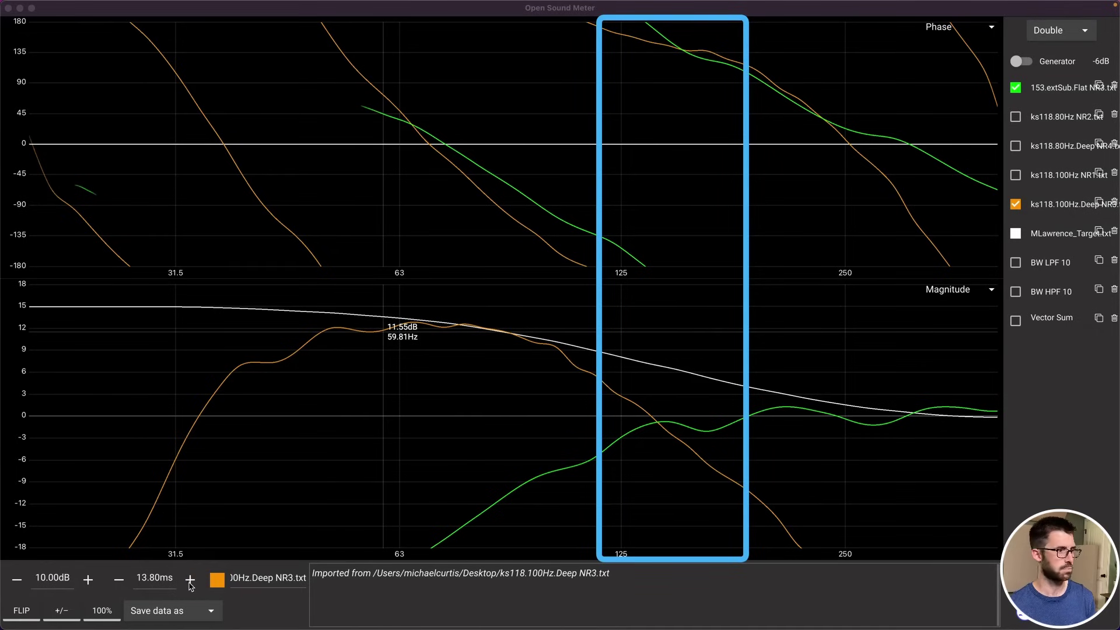
pyautogui.click(119, 579)
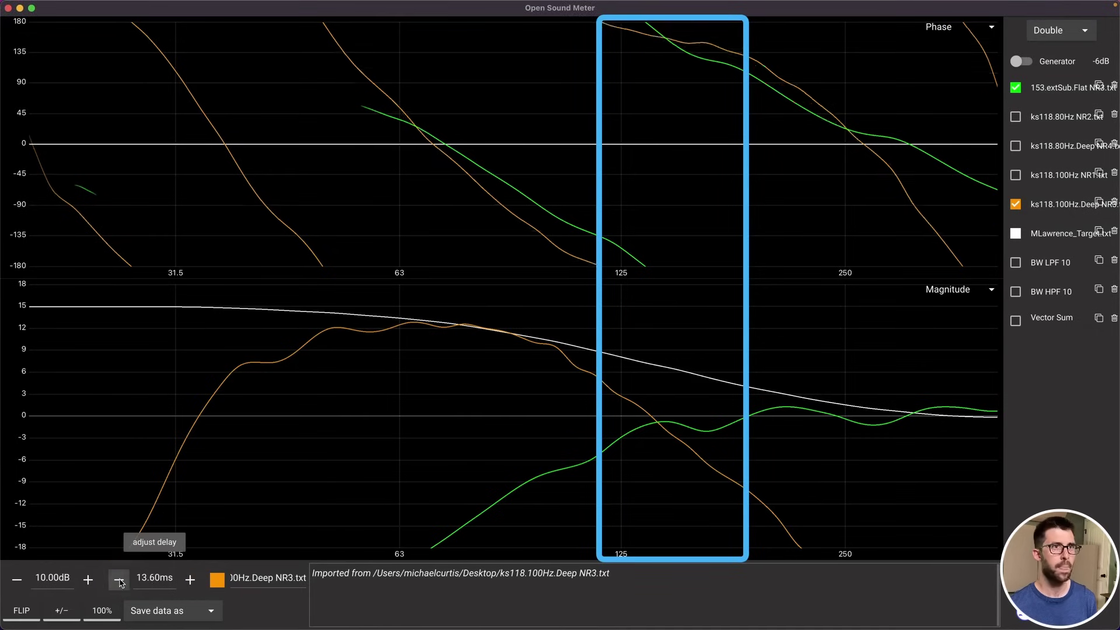
pyautogui.click(190, 579)
pyautogui.click(191, 579)
pyautogui.click(190, 580)
pyautogui.click(191, 579)
pyautogui.click(190, 579)
pyautogui.click(191, 579)
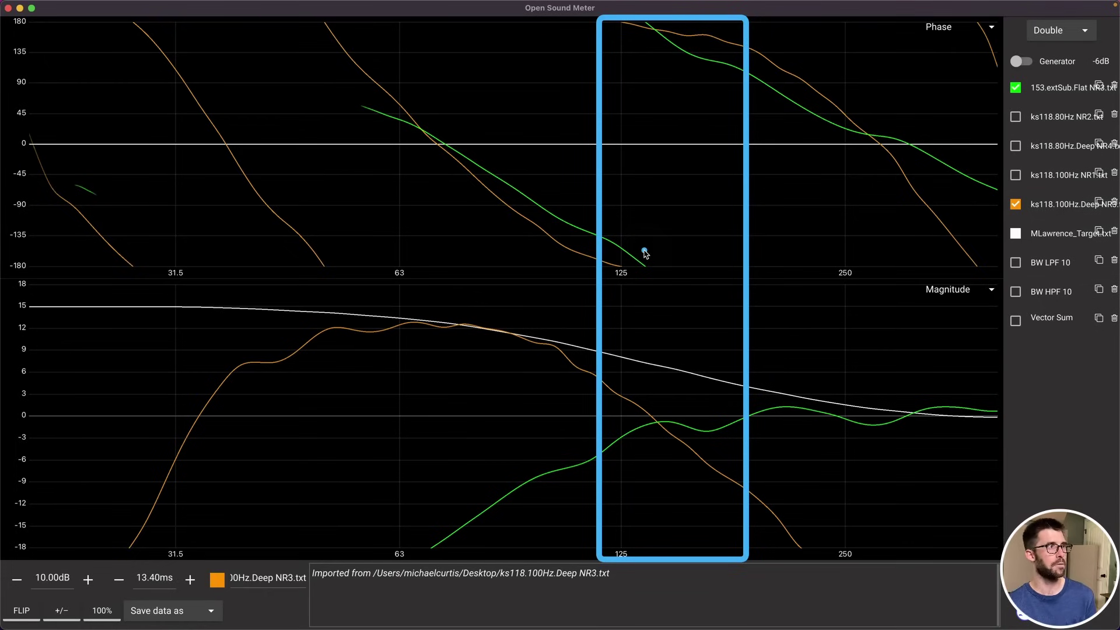
pyautogui.hotkey('ctrl', 'Up')
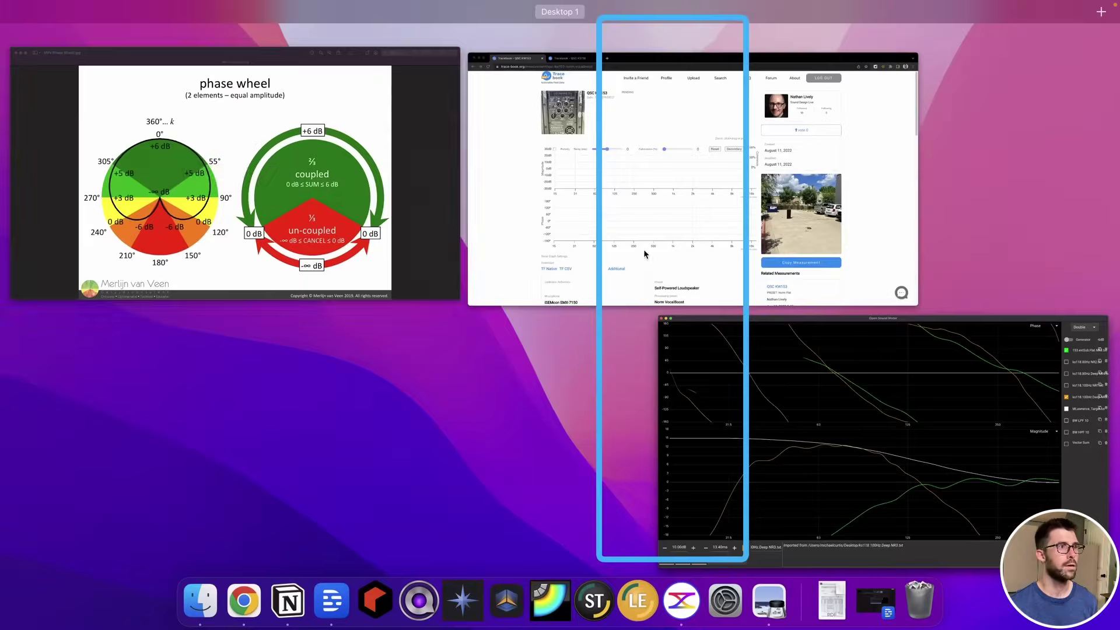
pyautogui.click(322, 217)
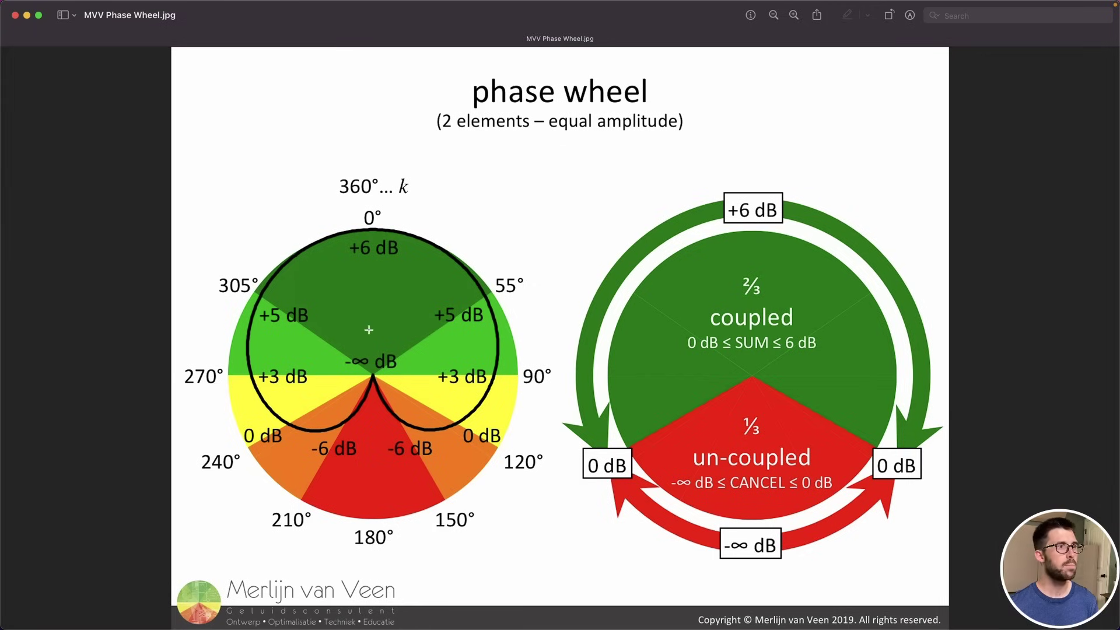
pyautogui.click(507, 283)
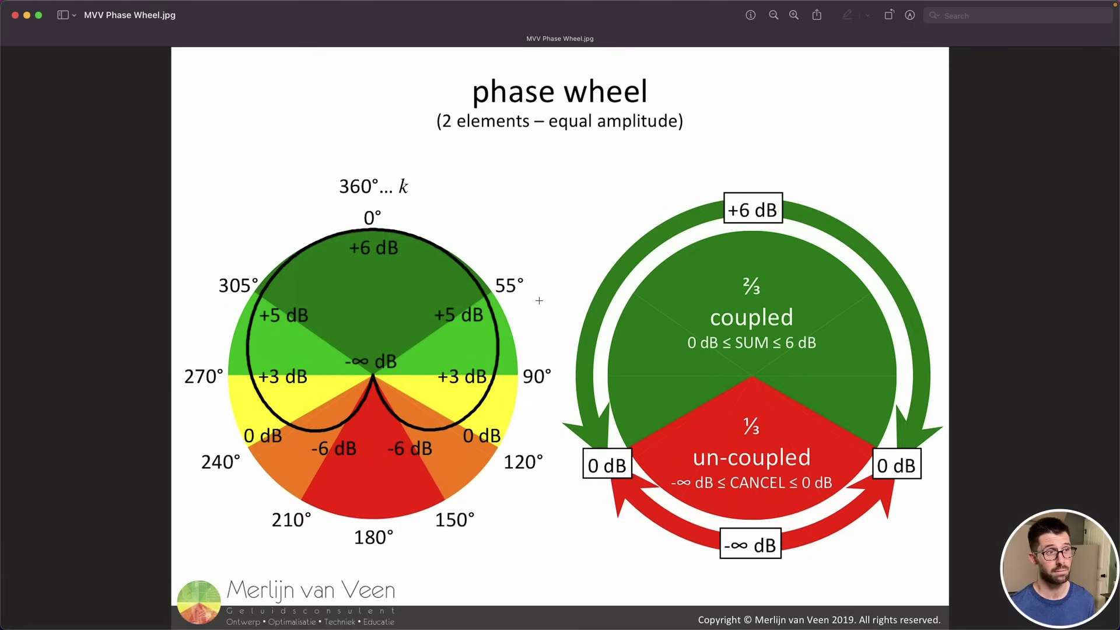
pyautogui.press('super+Tab')
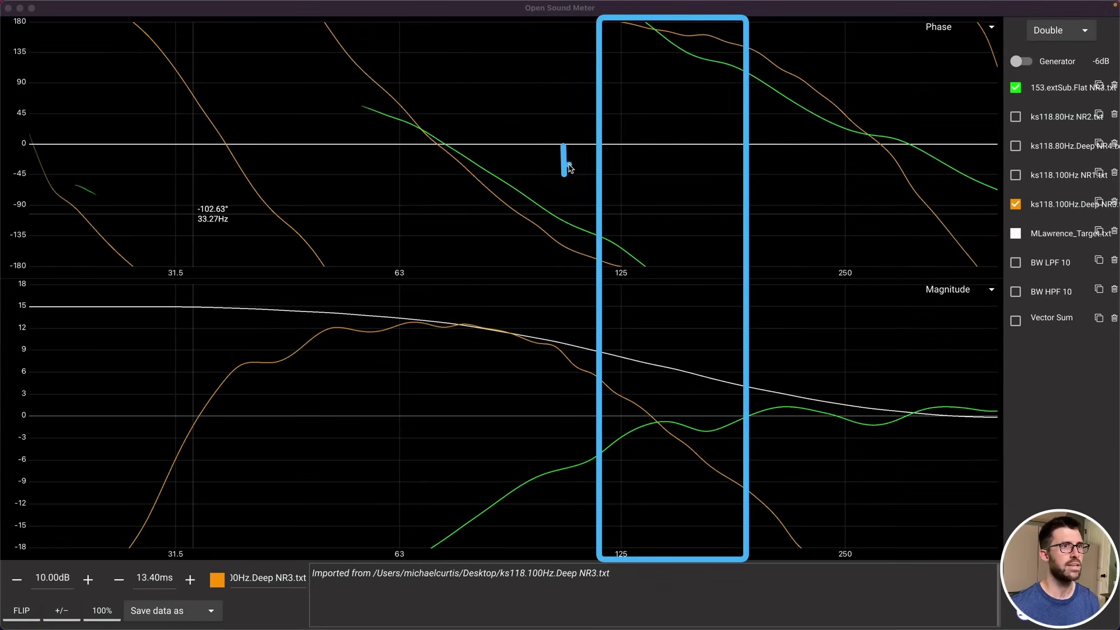
pyautogui.moveTo(565, 163)
pyautogui.mouseDown()
pyautogui.moveTo(455, 163)
pyautogui.moveTo(580, 243)
pyautogui.moveTo(632, 257)
pyautogui.moveTo(645, 25)
pyautogui.moveTo(755, 61)
pyautogui.mouseUp()
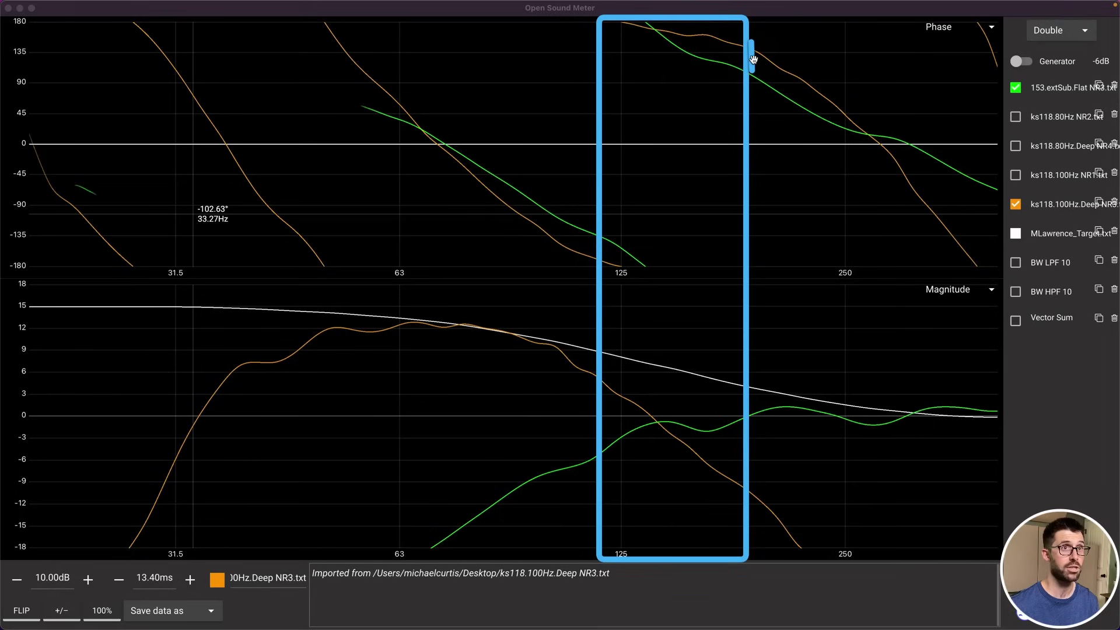
pyautogui.click(725, 75)
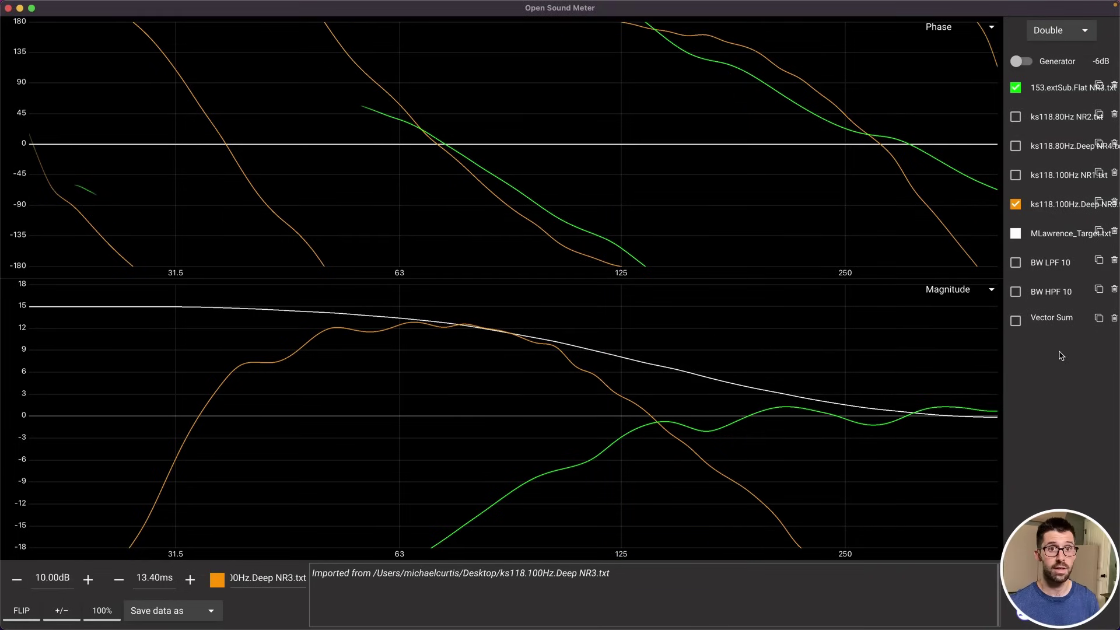
# - Rename the Vector Sum trace to 'Main + Sub' and colour it magenta
pyautogui.click(1056, 319)
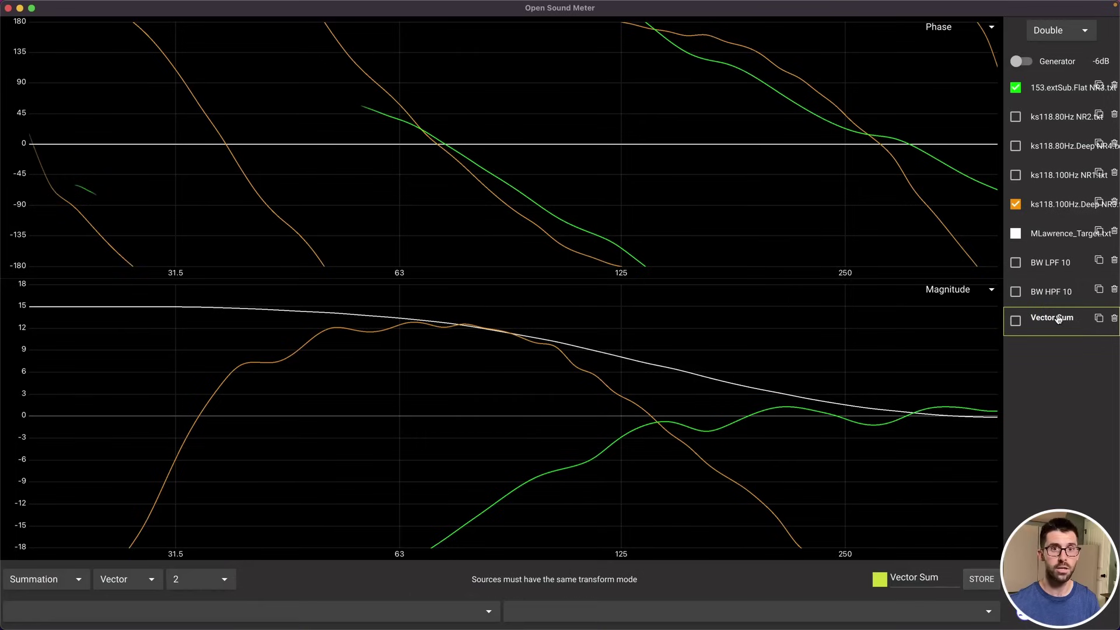
pyautogui.tripleClick(932, 578)
pyautogui.write('Main')
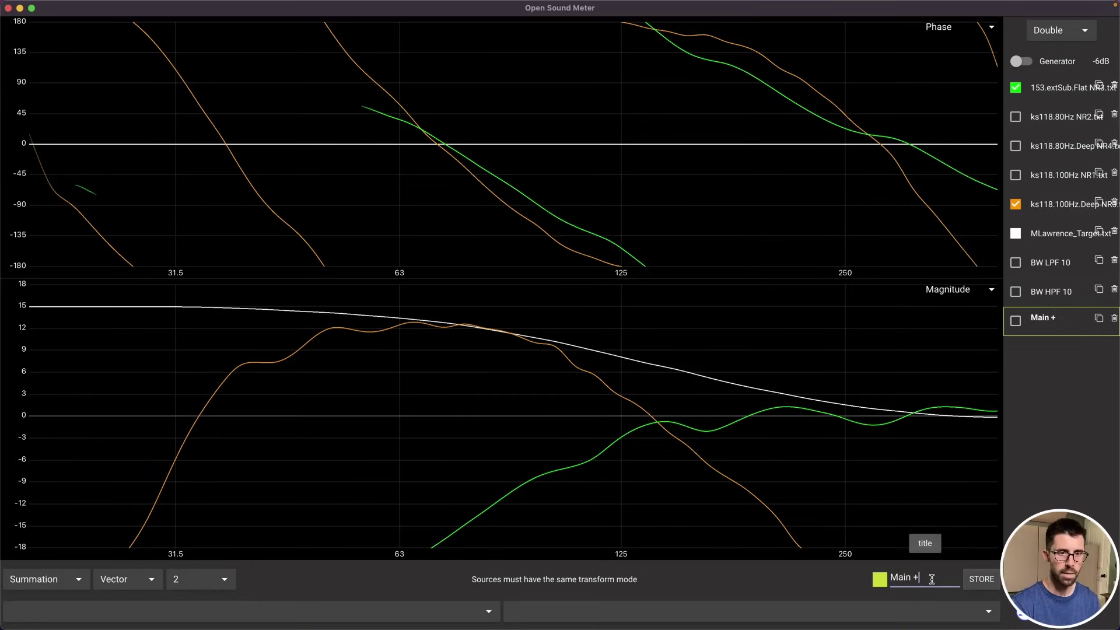
pyautogui.write(' + Sub')
pyautogui.click(879, 580)
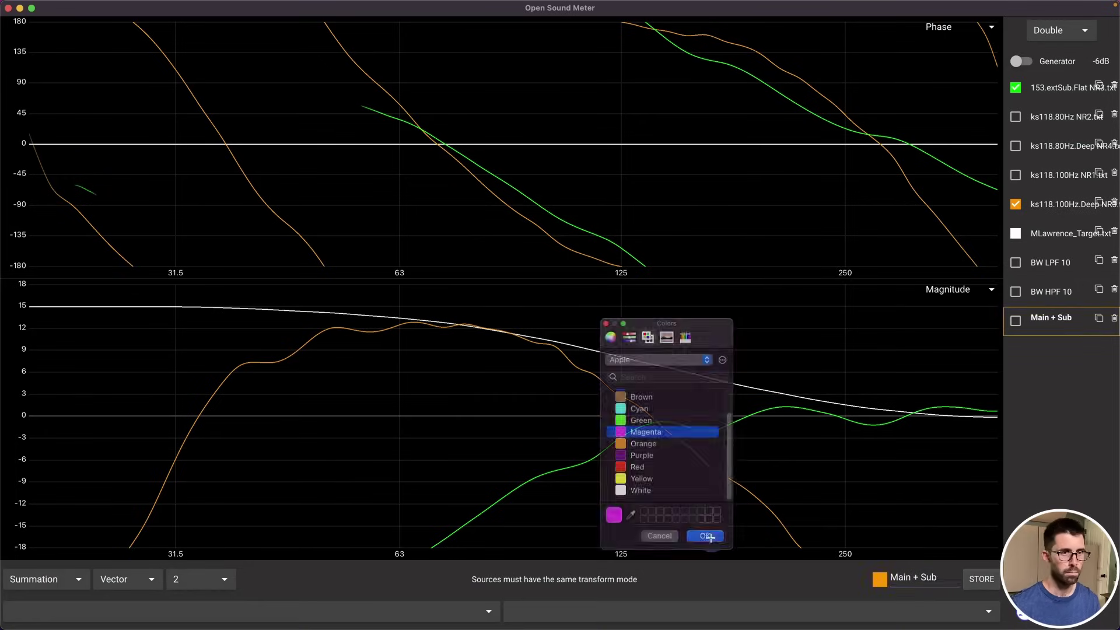
pyautogui.click(708, 533)
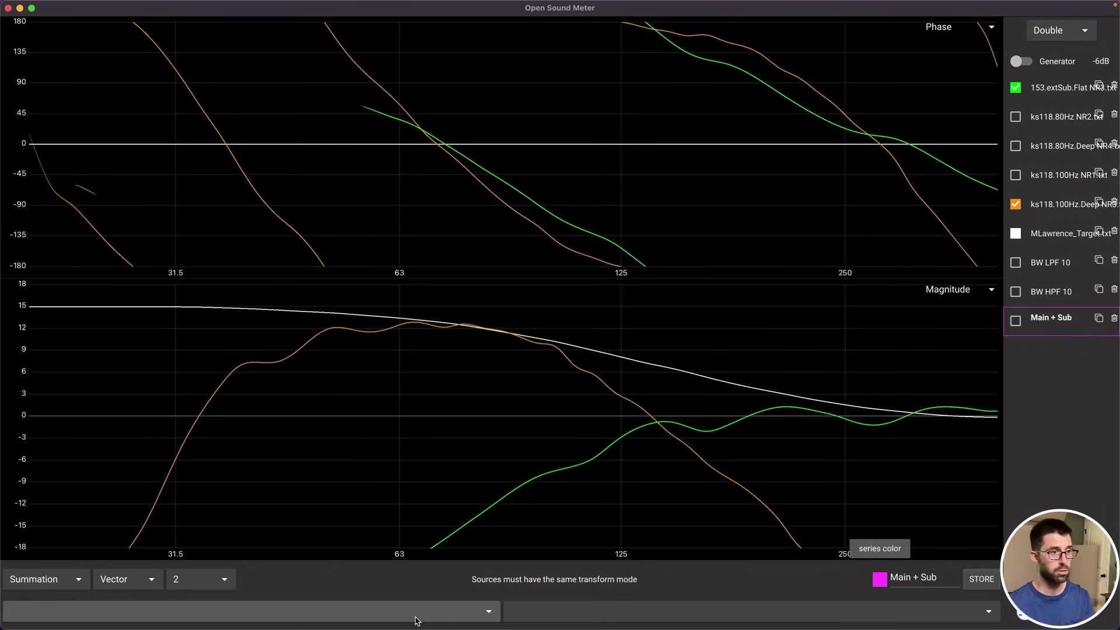
# - Sum 153.extSub.Flat NR3 with ks118.100Hz.Deep NR3 and show the trace on the plots
pyautogui.click(417, 620)
pyautogui.click(261, 414)
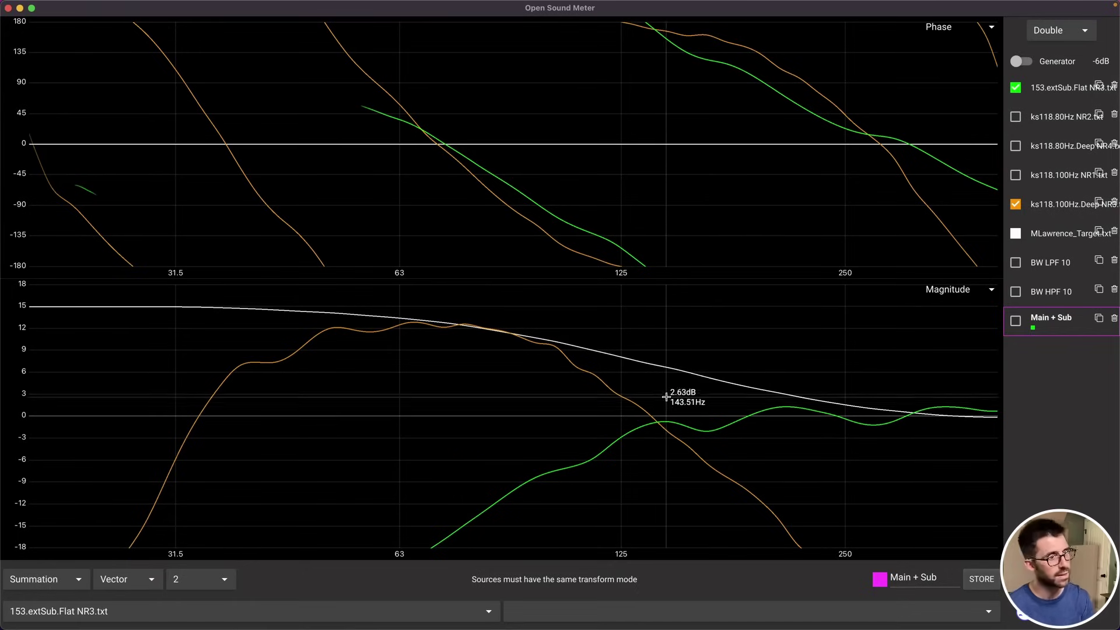
pyautogui.click(611, 607)
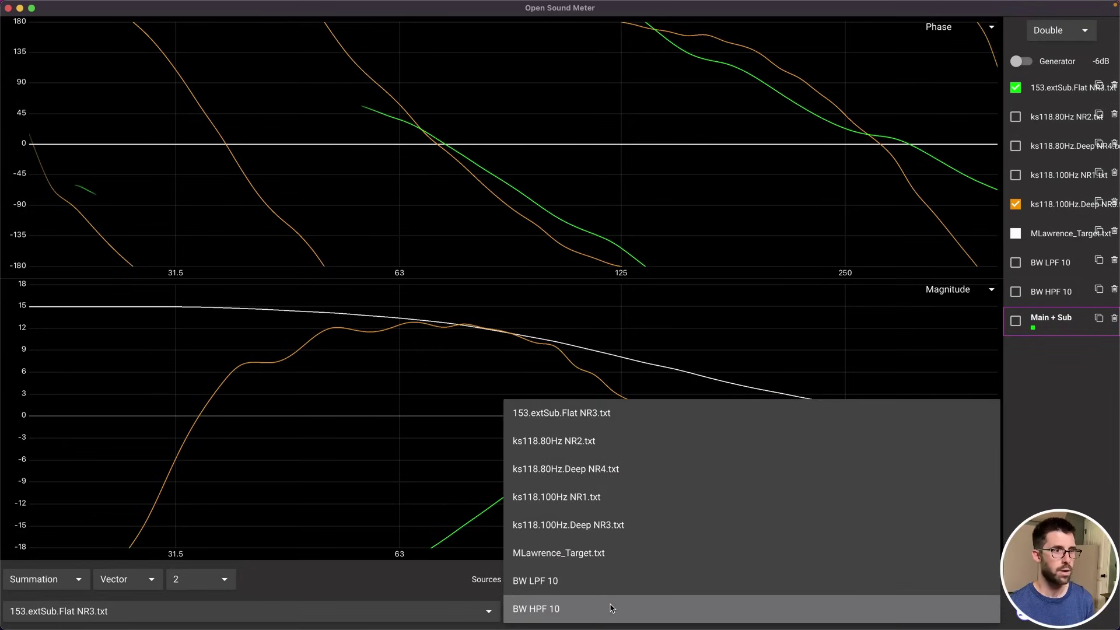
pyautogui.click(617, 526)
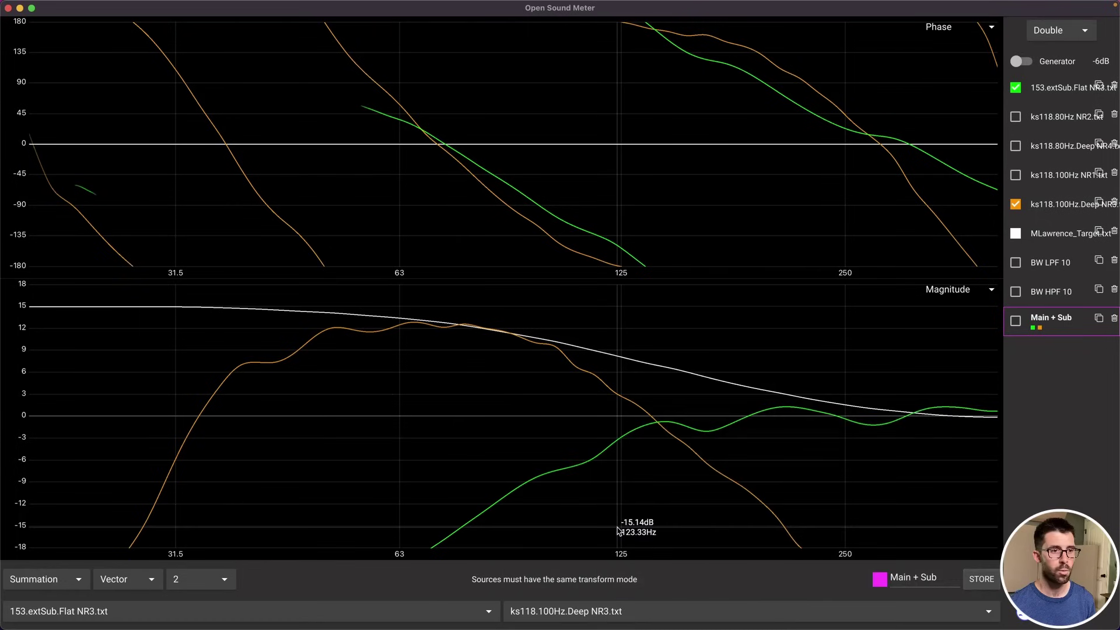
pyautogui.click(1015, 321)
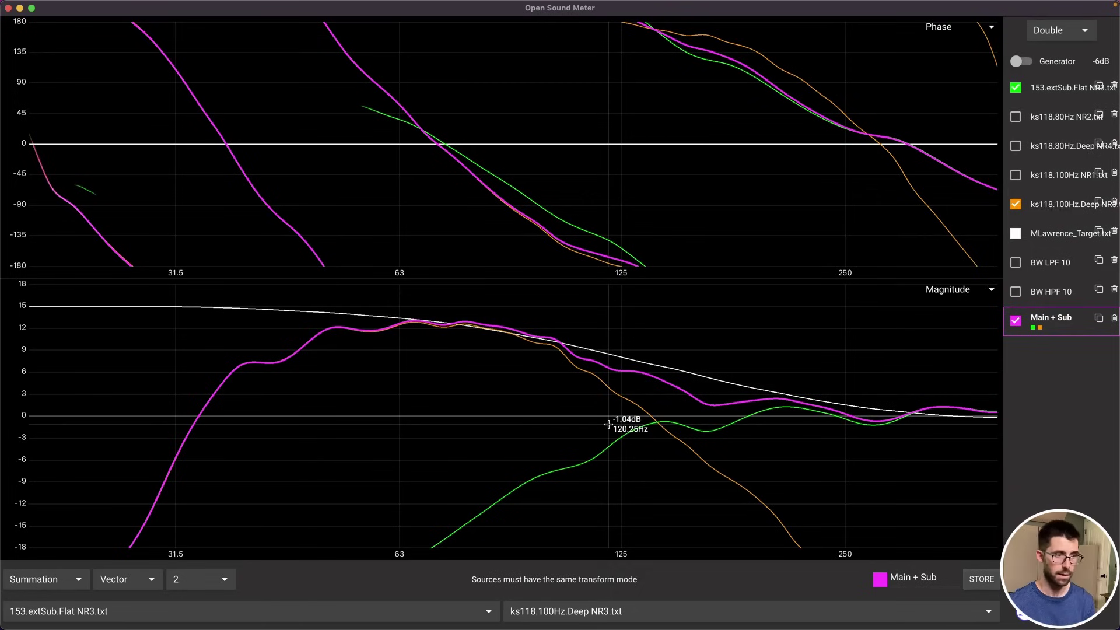
# - Restore the plots' frequency range to the full 20 Hz–20,000 Hz
pyautogui.click(607, 423)
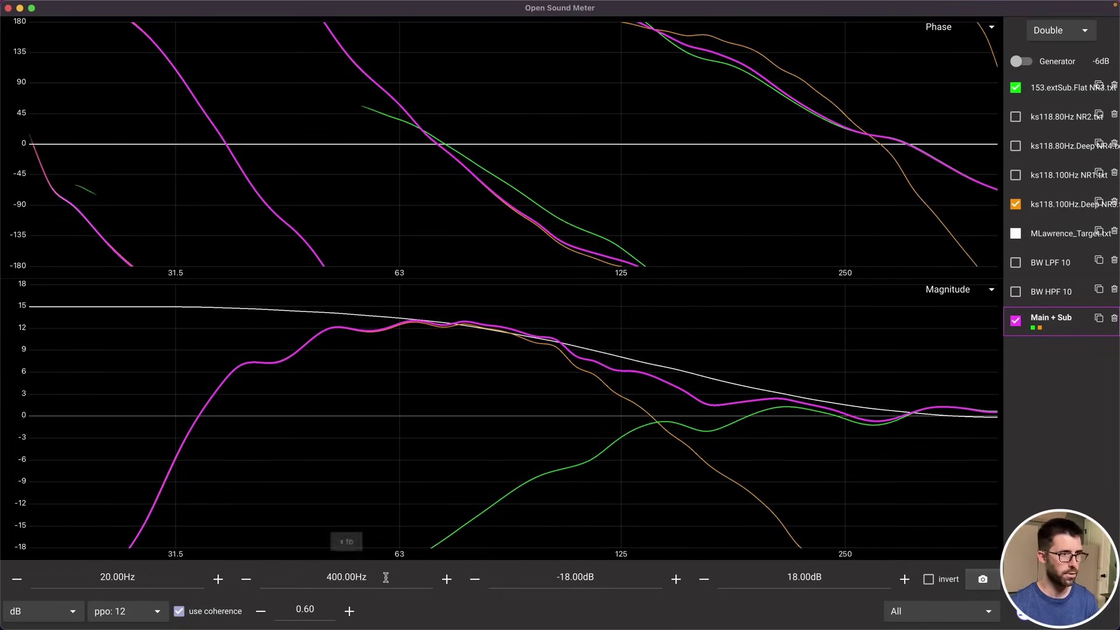
pyautogui.doubleClick(295, 368)
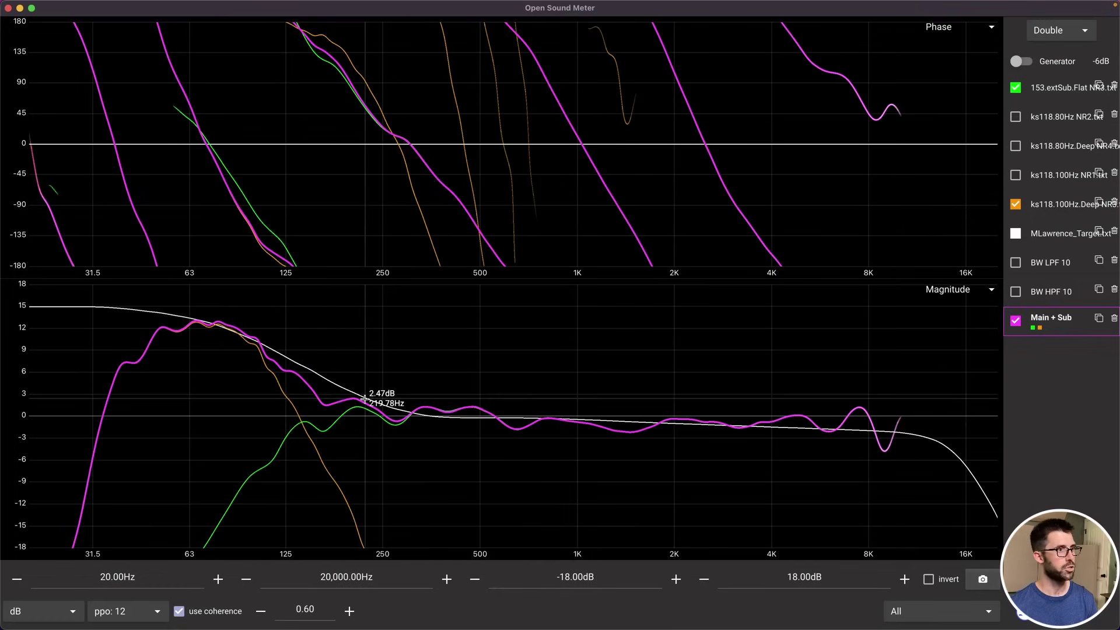